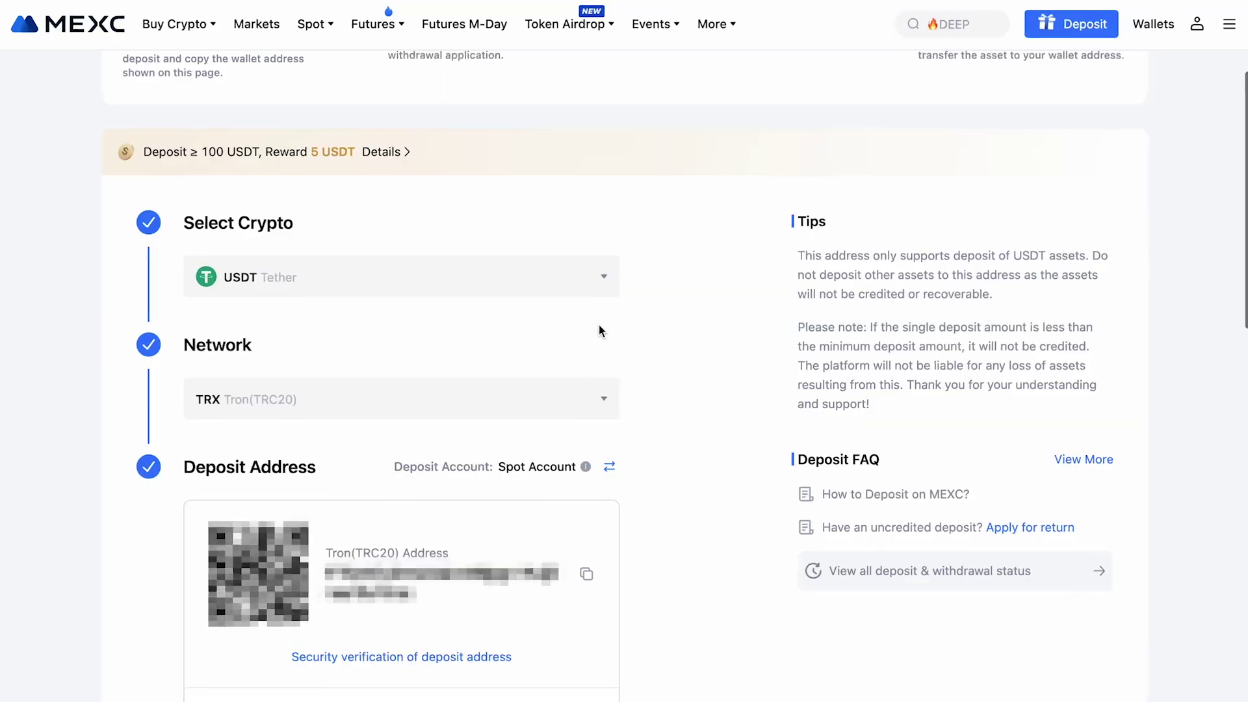
Scroll through the Identification page showing the Advanced KYC and Primary KYC options.
scroll(605, 325, "down", 2)
scroll(625, 336, "down", 1)
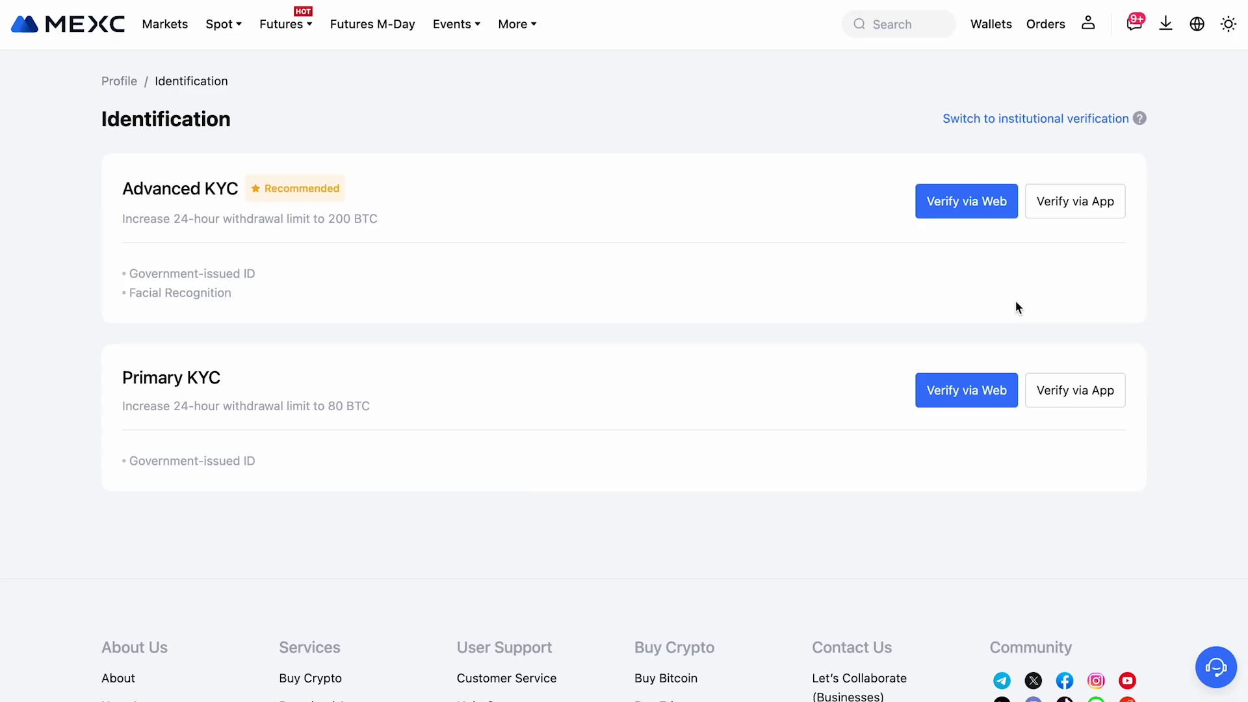
Start Advanced KYC verification on the web and view the ID document form.
left_click(948, 203)
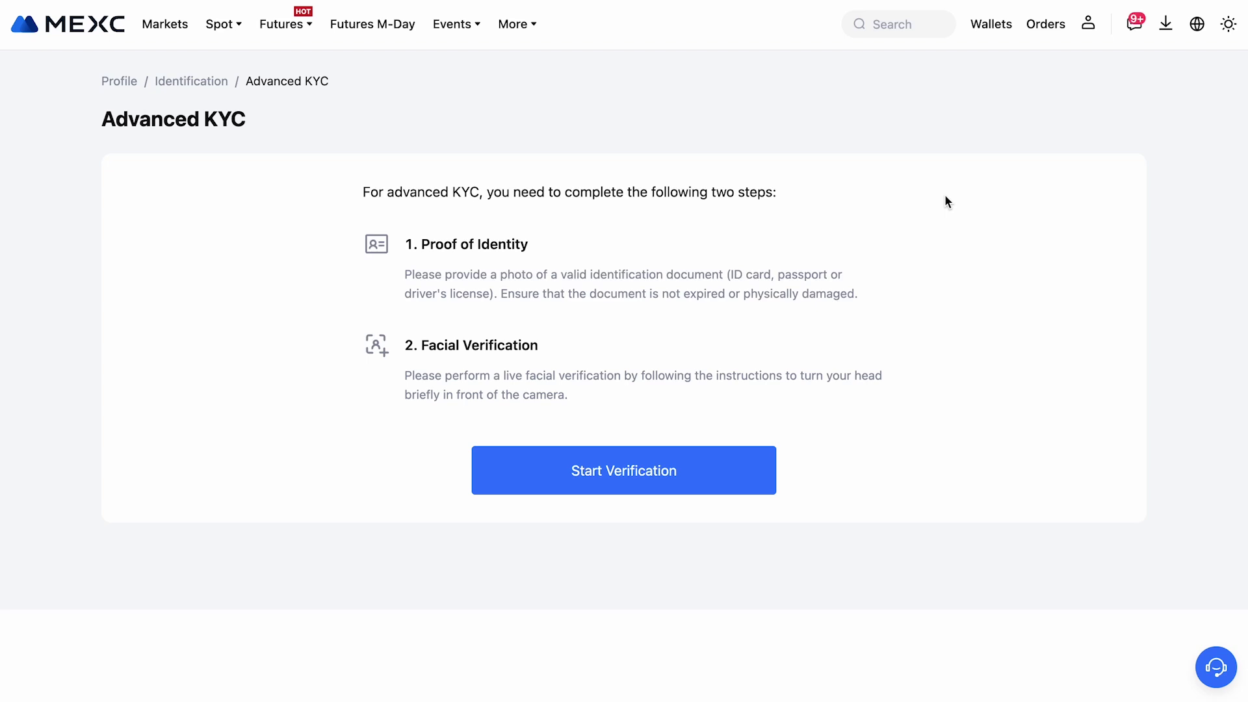
left_click(700, 463)
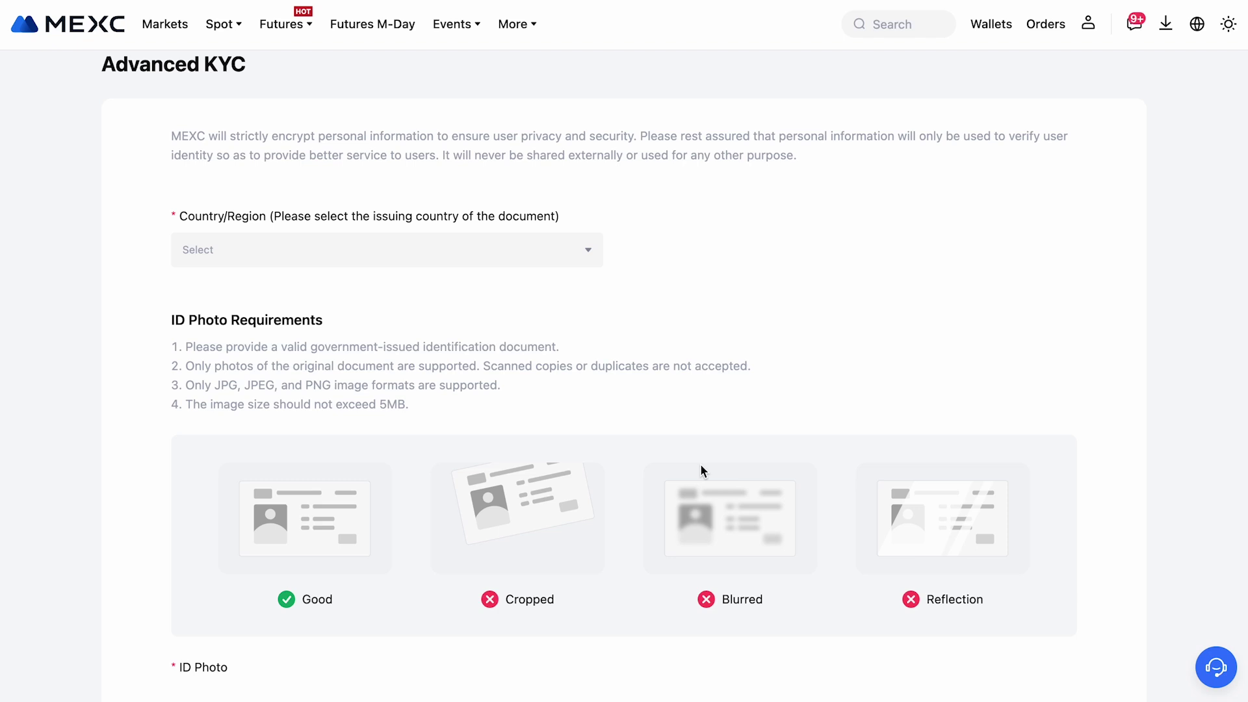
scroll(700, 463, "down", 3)
scroll(700, 463, "up", 3)
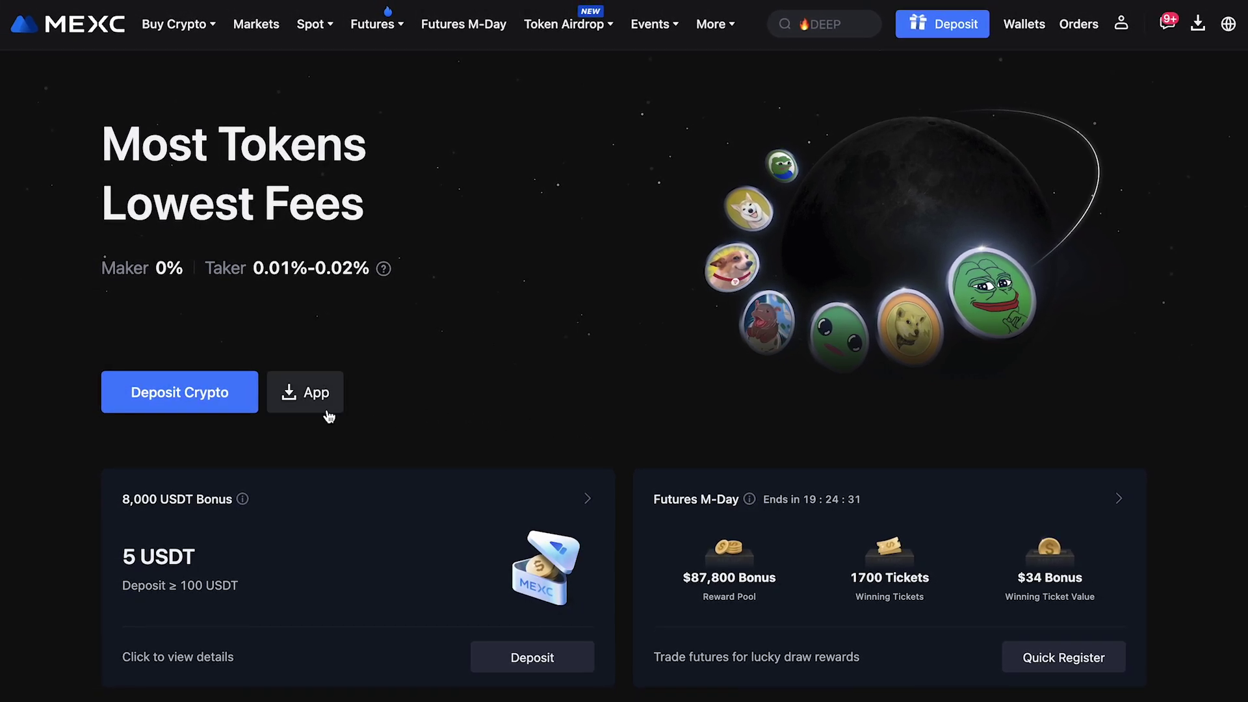
Open the crypto deposit page with USDT selected as the coin.
left_click(209, 393)
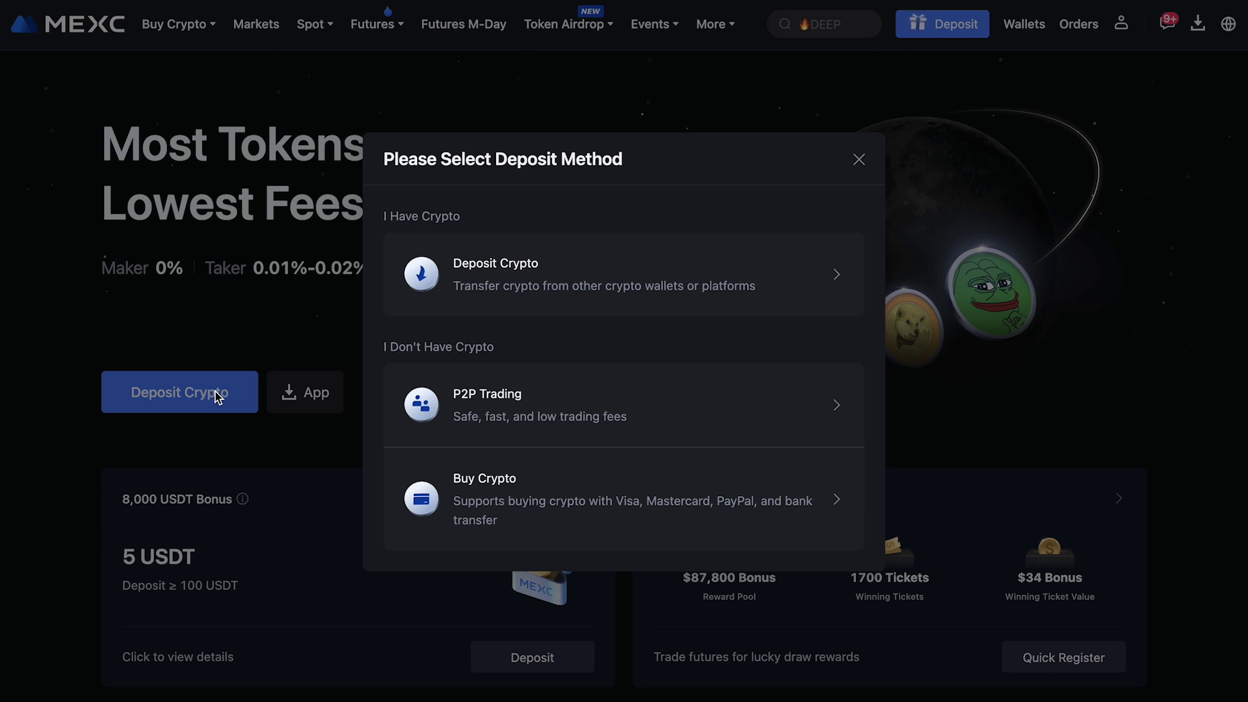
left_click(472, 281)
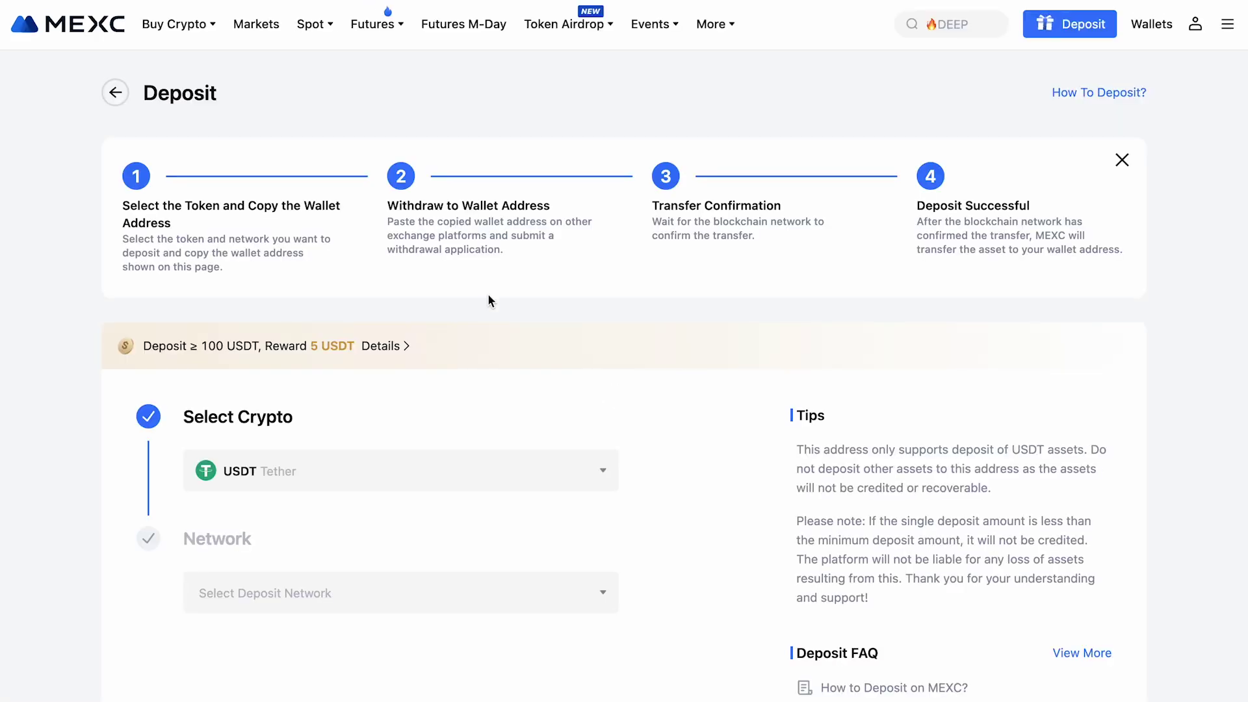
left_click(593, 479)
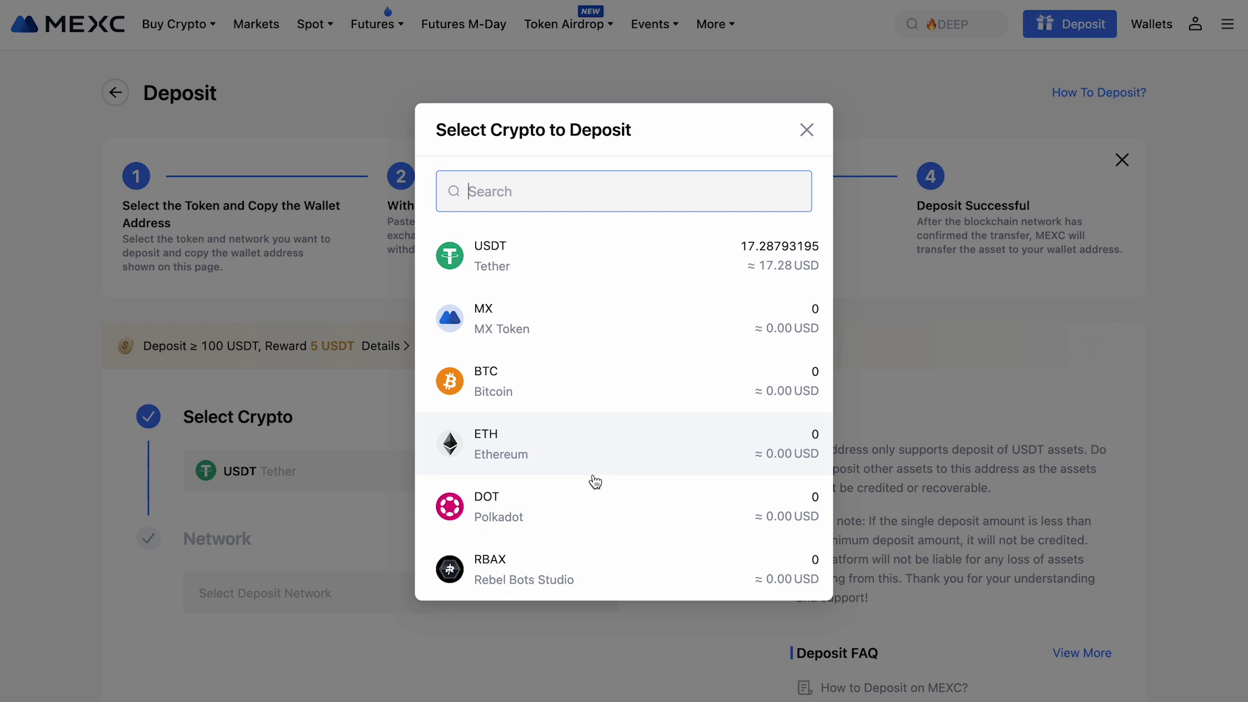
left_click(625, 269)
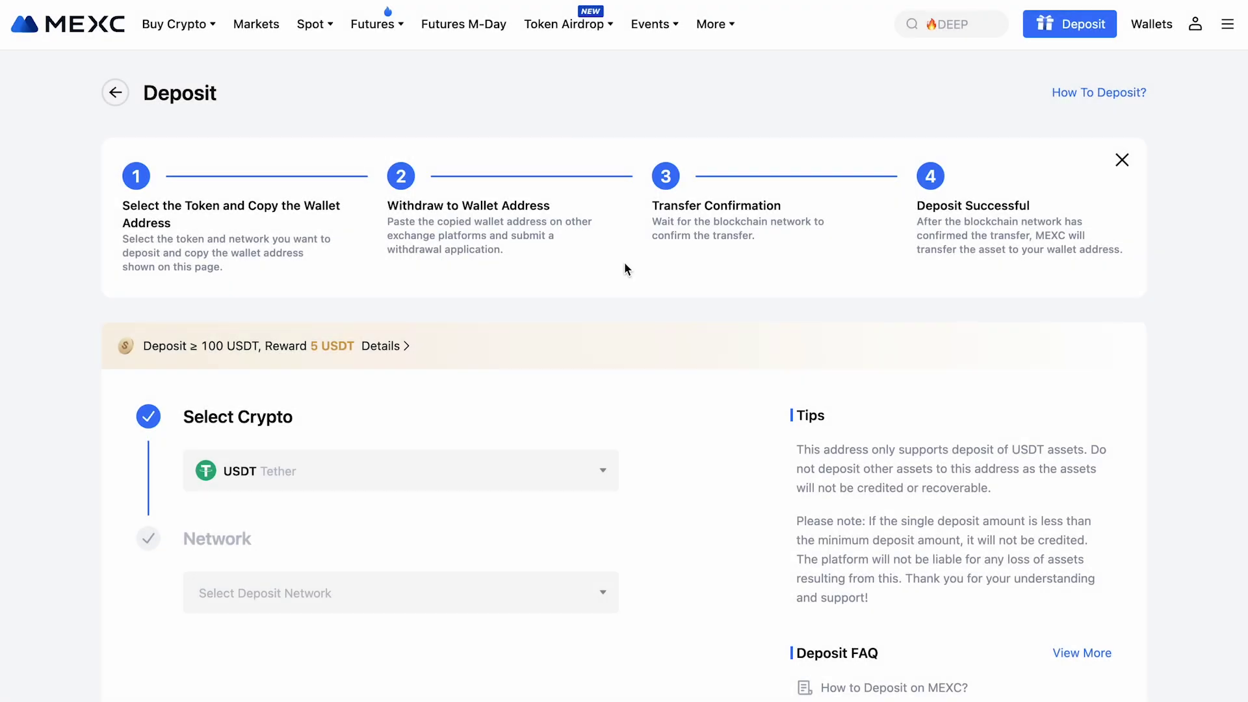
scroll(625, 269, "down", 3)
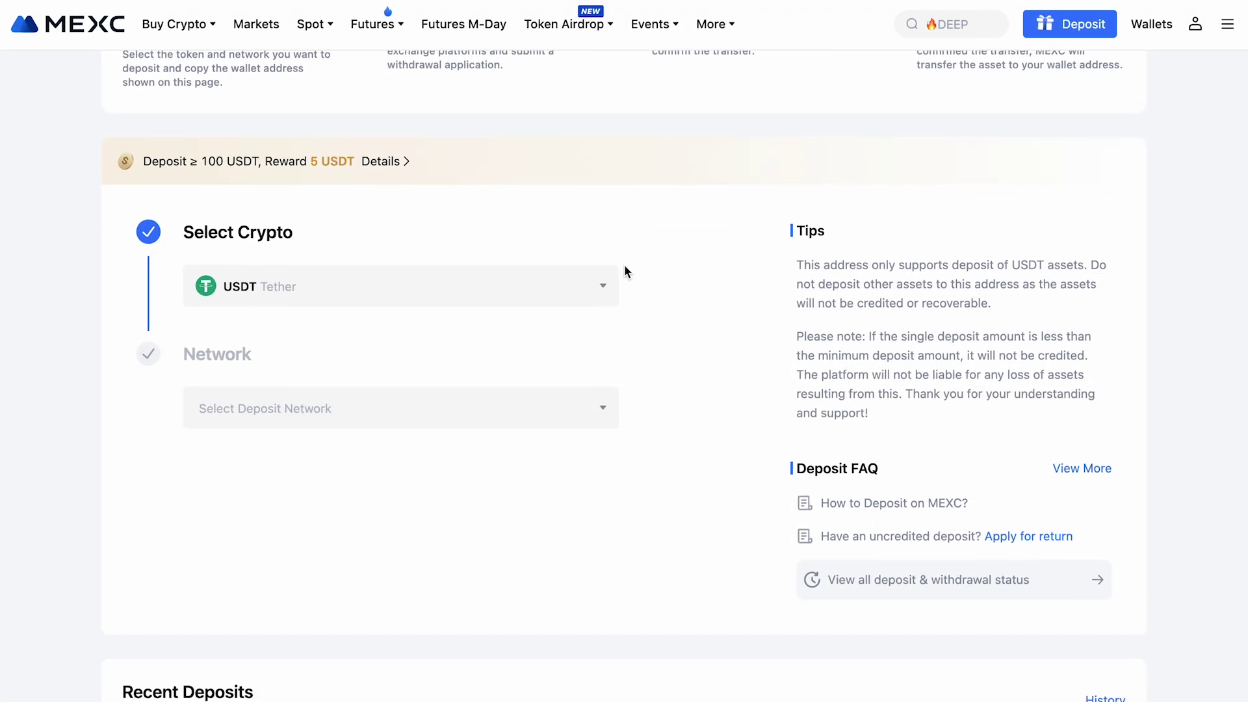
Select the TRX Tron(TRC20) network and copy the generated USDT deposit address.
left_click(594, 408)
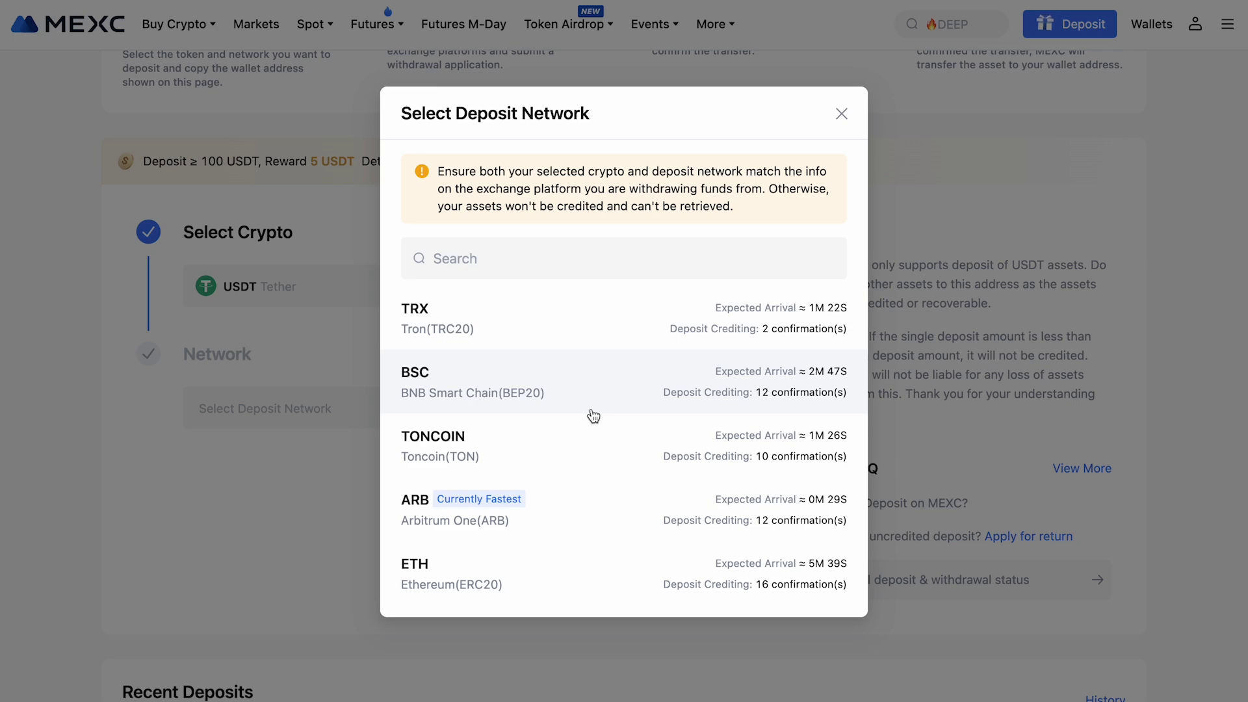
left_click(599, 332)
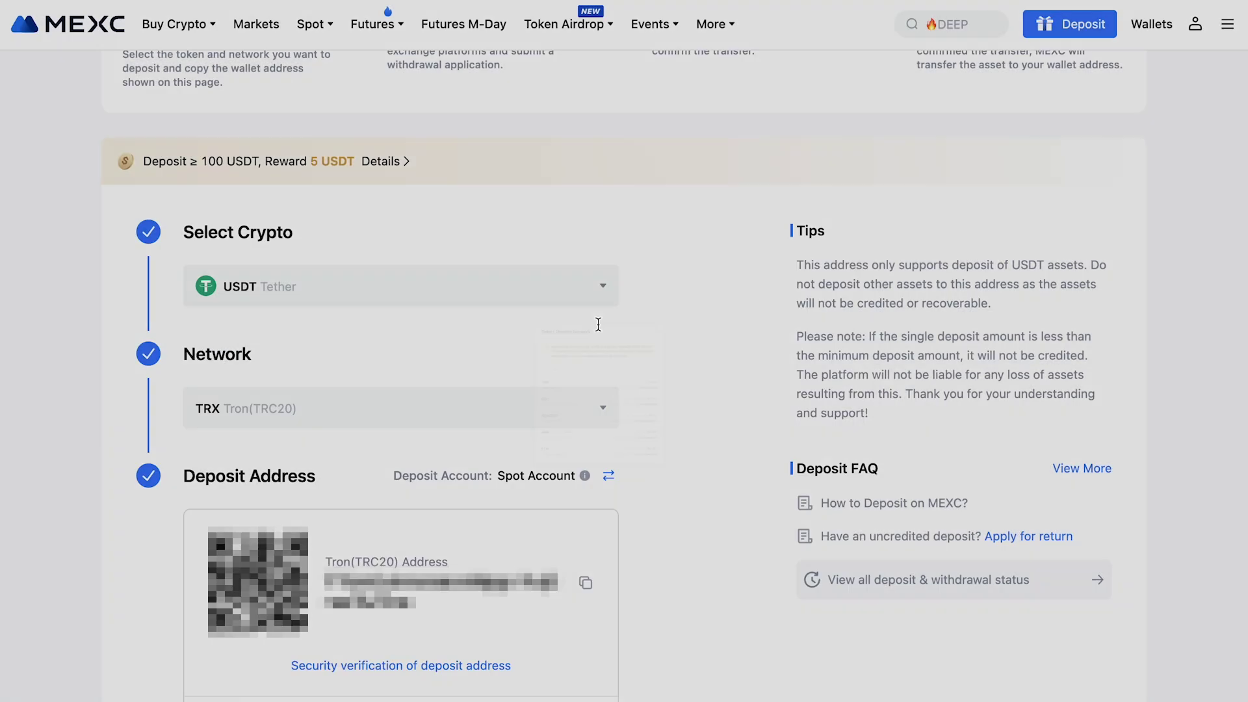
scroll(598, 330, "down", 3)
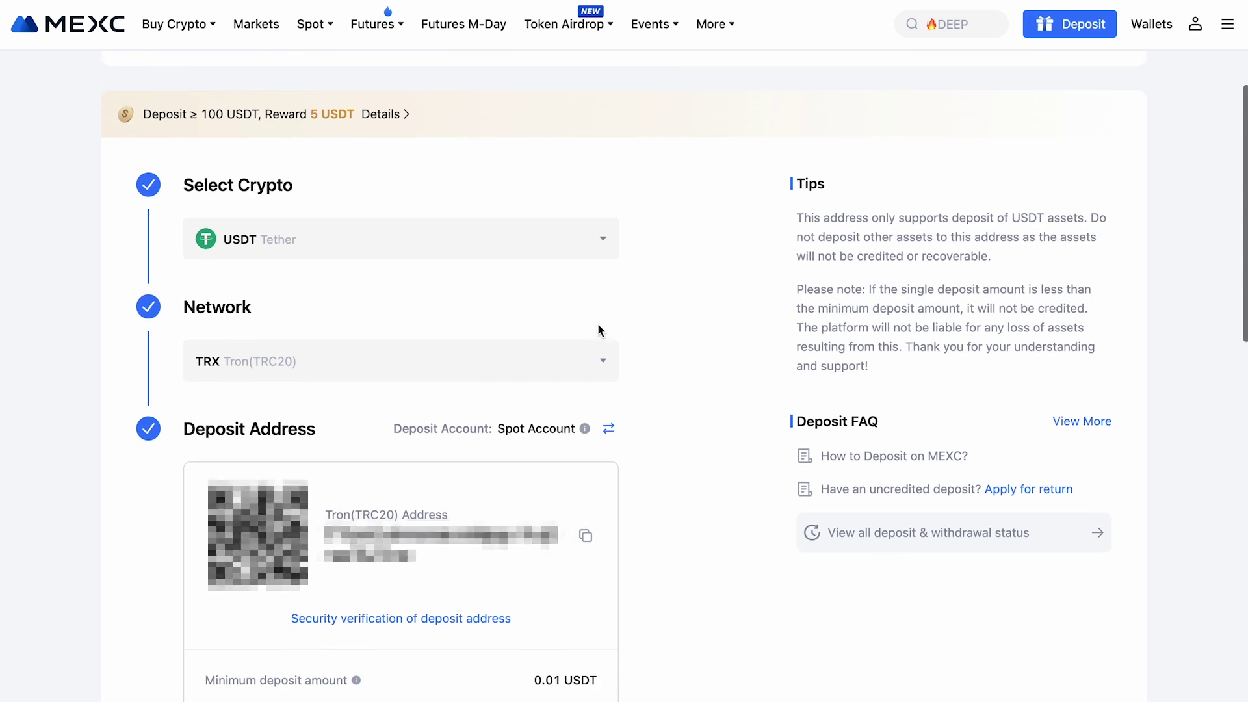
scroll(599, 330, "down", 1)
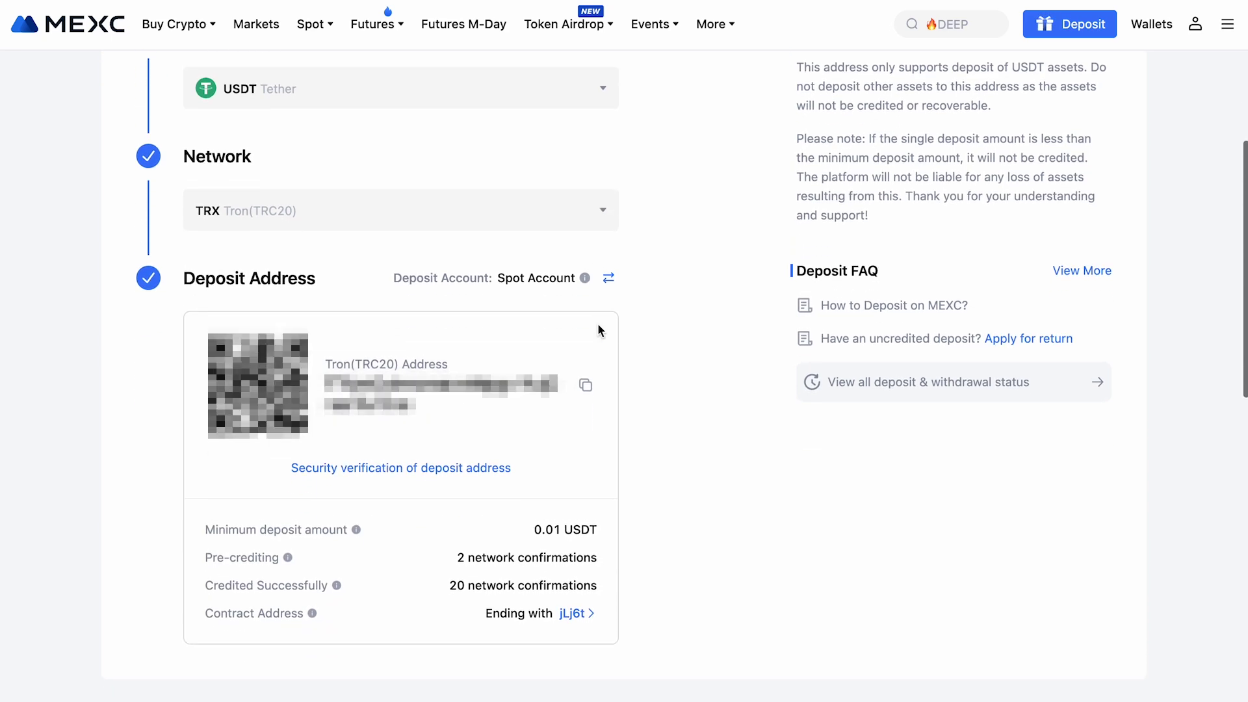
left_click(585, 387)
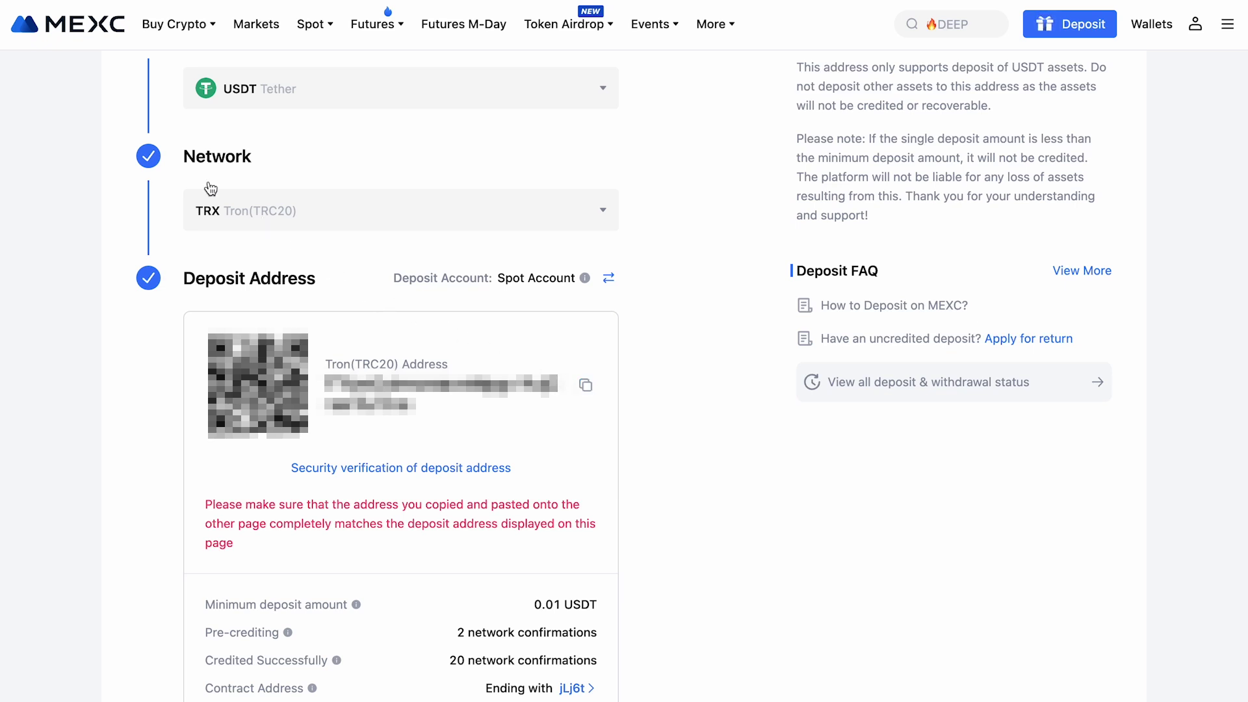
From the homepage, open Buy Crypto Express with USDT as the coin to receive.
left_click(68, 38)
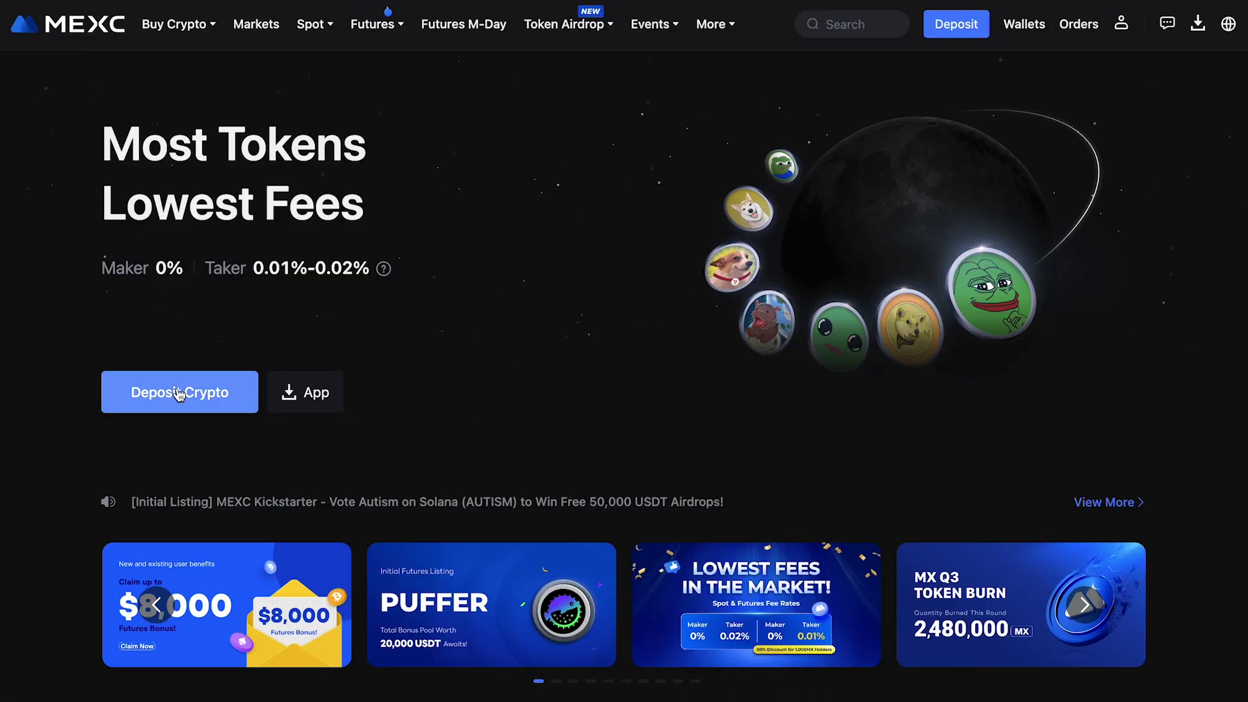
left_click(180, 394)
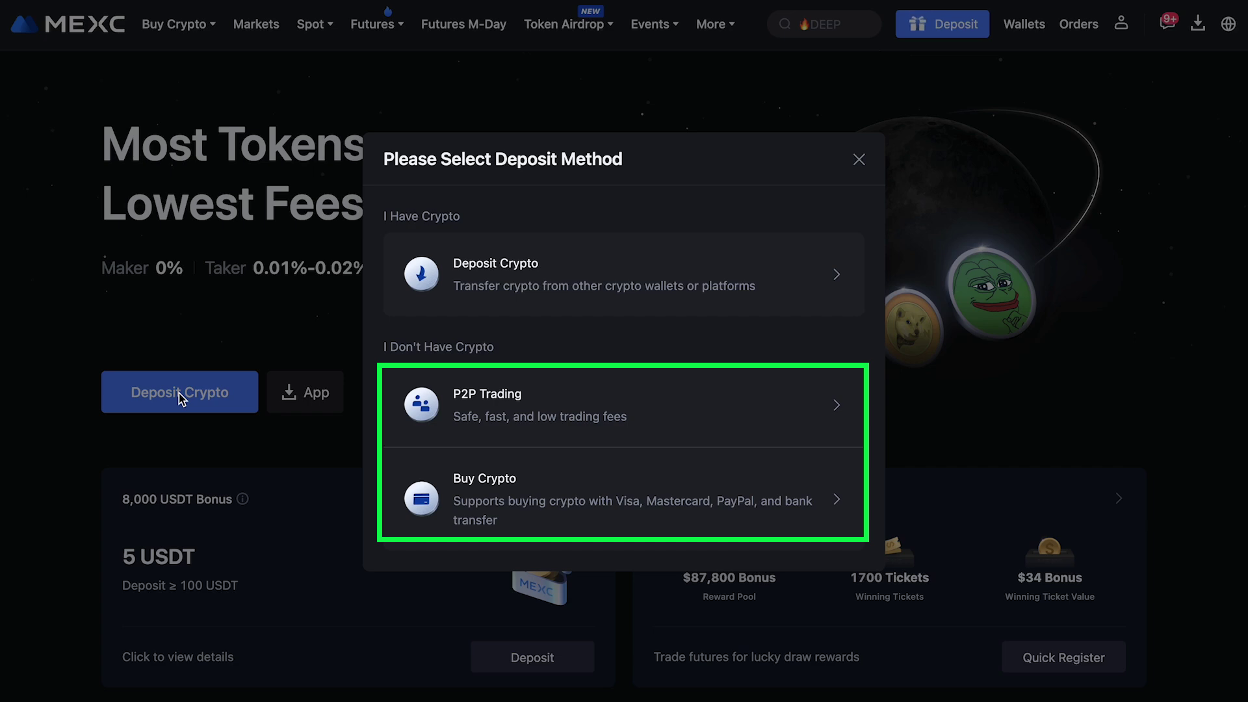
left_click(463, 501)
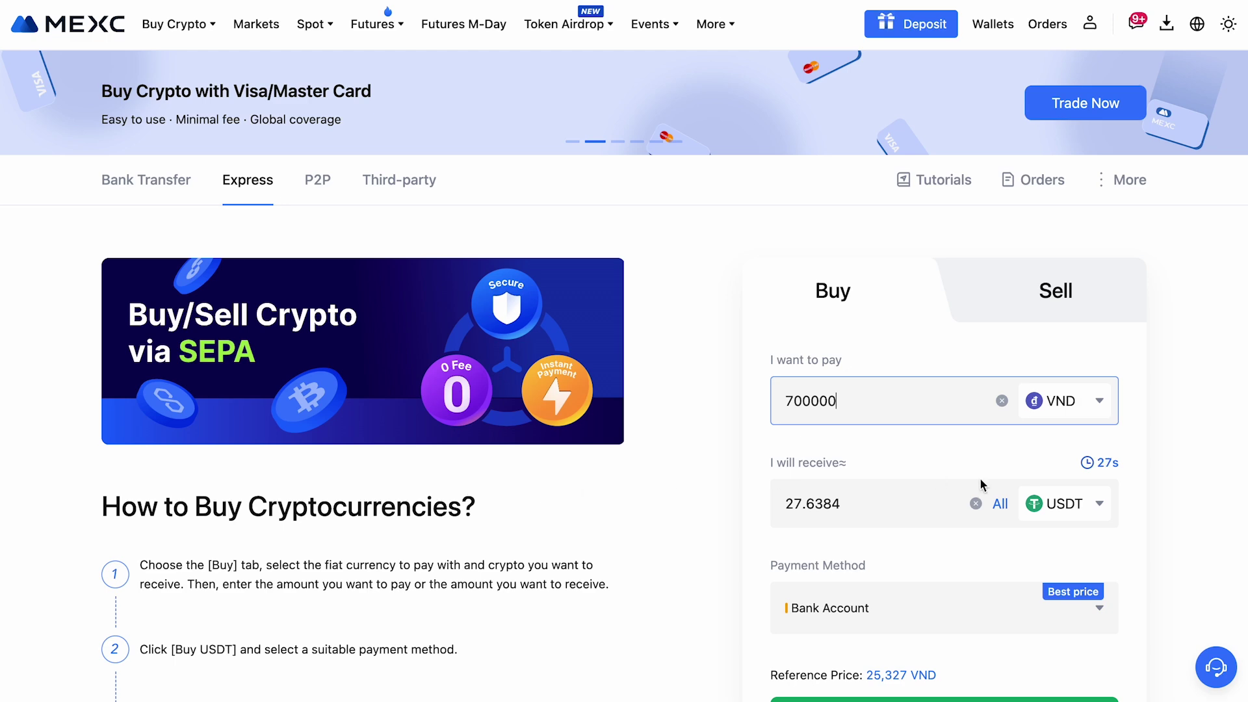
left_click(1063, 504)
scroll(1059, 507, "down", 3)
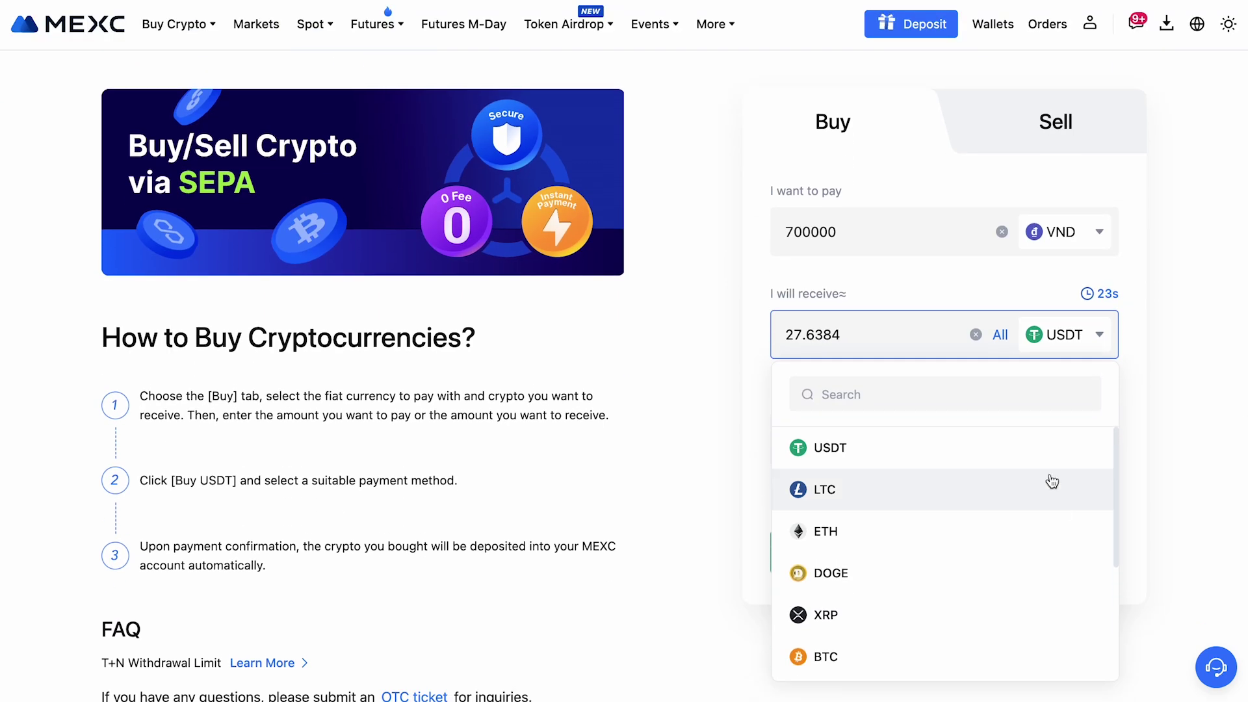
left_click(1048, 455)
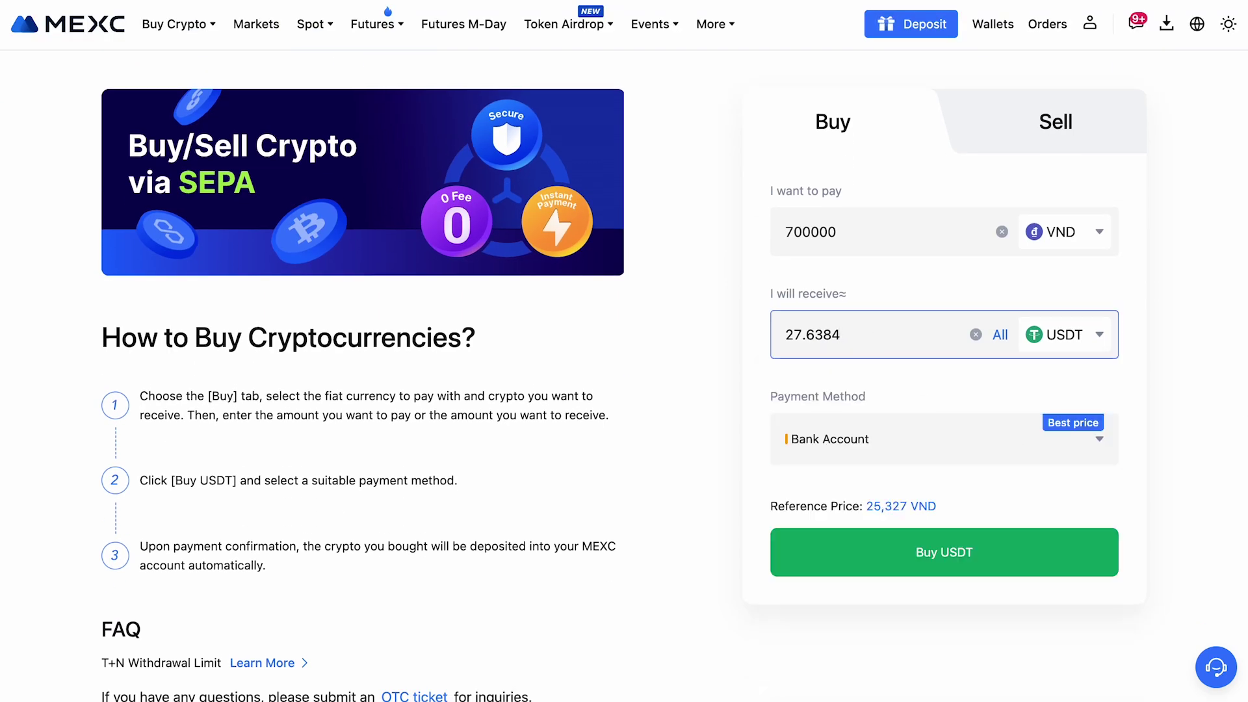
Set 20 USDT to receive for 506,540 VND, paying by Bank Account.
key("BackSpace")
key("BackSpace")
key("BackSpace")
key("BackSpace")
key("BackSpace")
key("BackSpace")
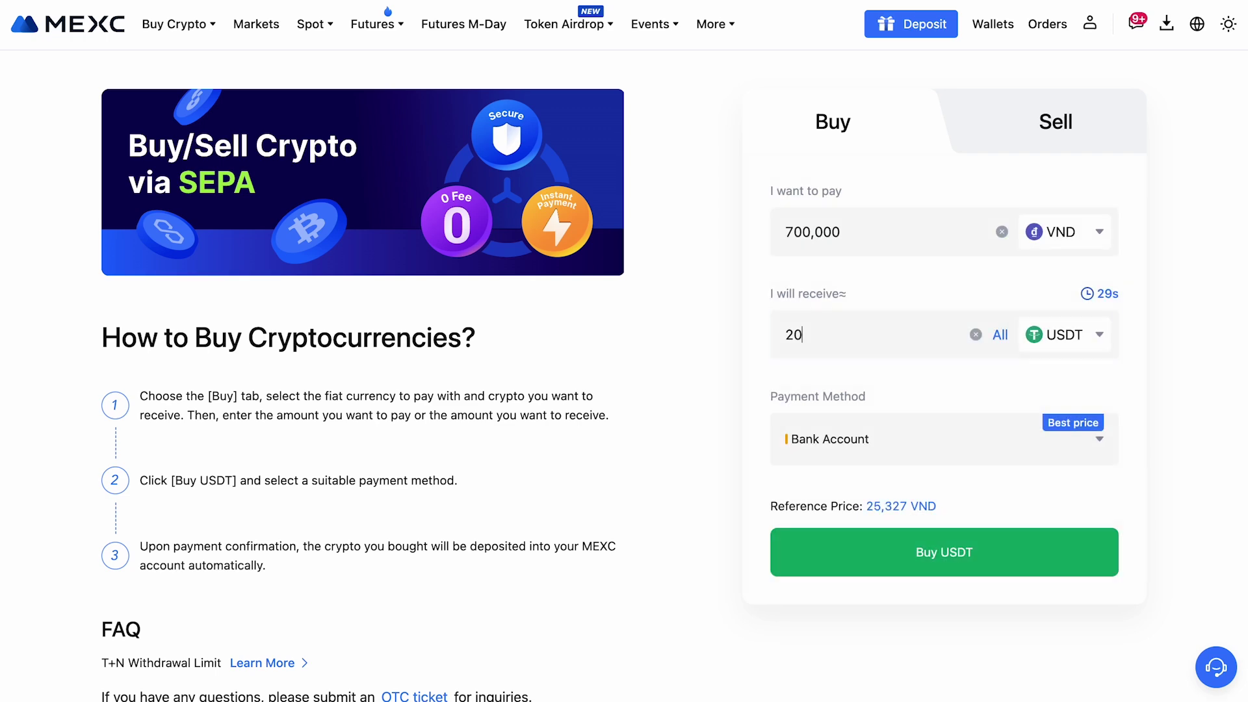
left_click(983, 443)
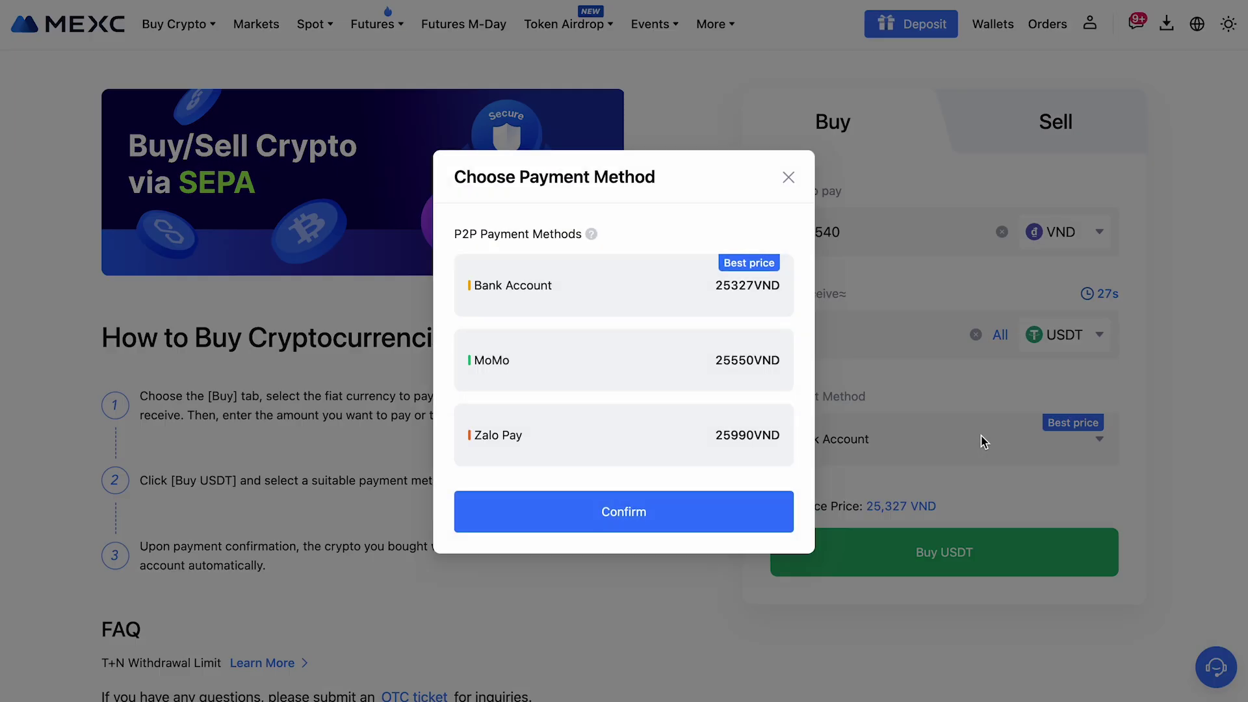
left_click(759, 518)
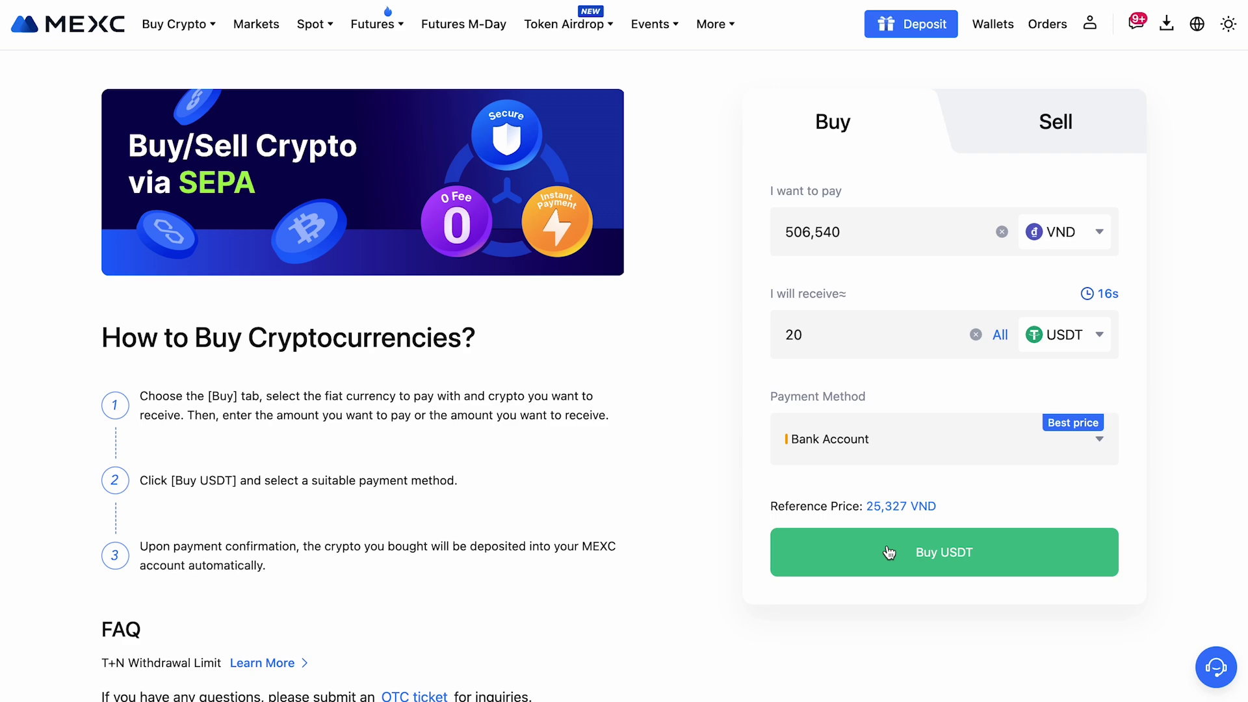
scroll(709, 556, "up", 3)
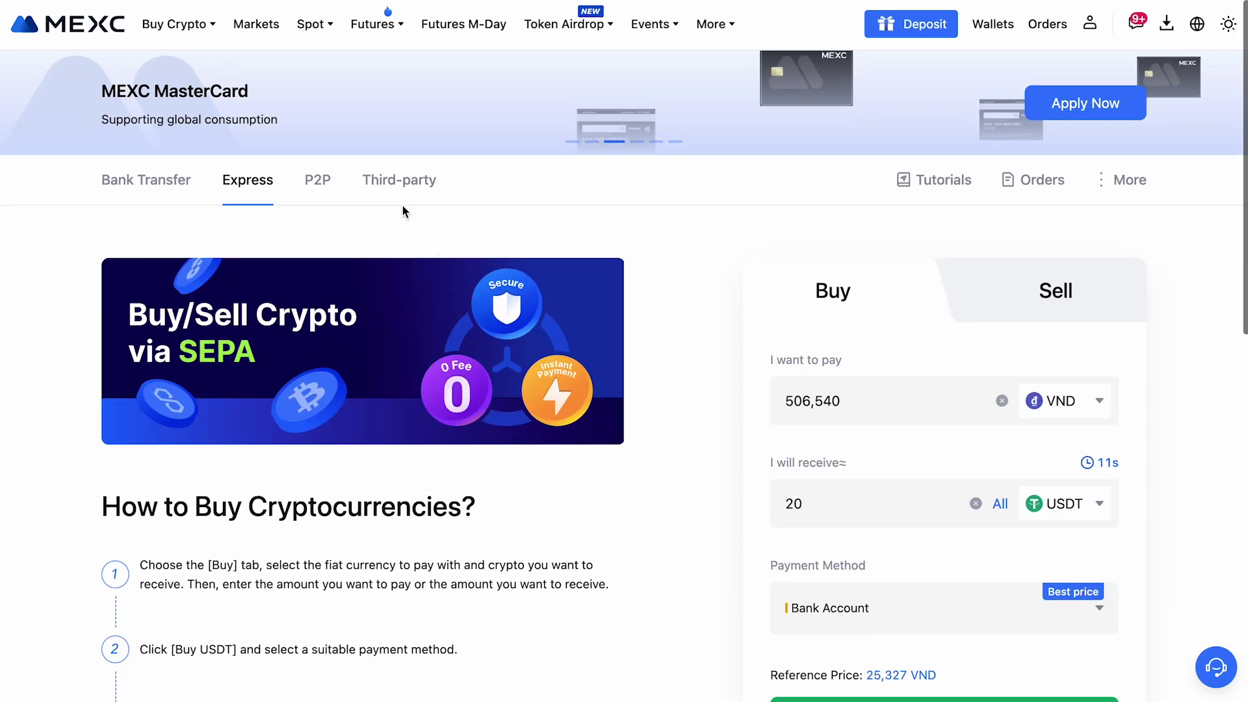
Switch to Third-party buying of USDT with a 900000 VND spend amount.
left_click(395, 186)
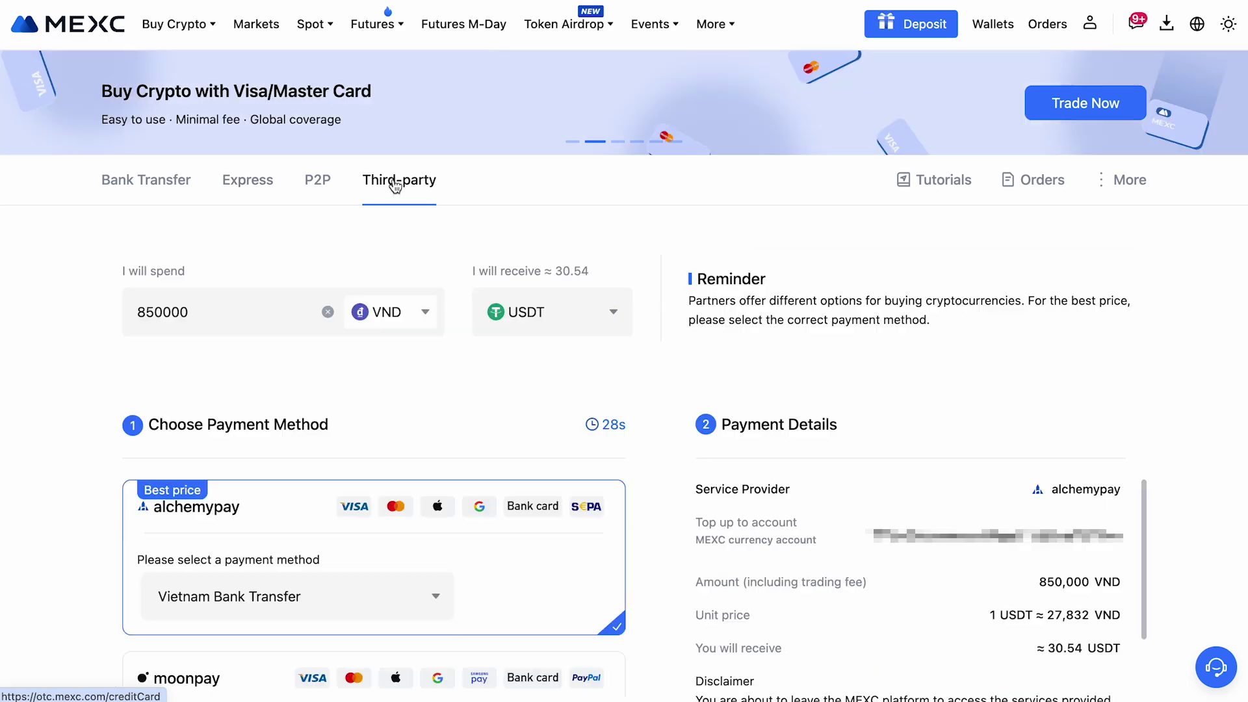
left_click(599, 326)
left_click(549, 426)
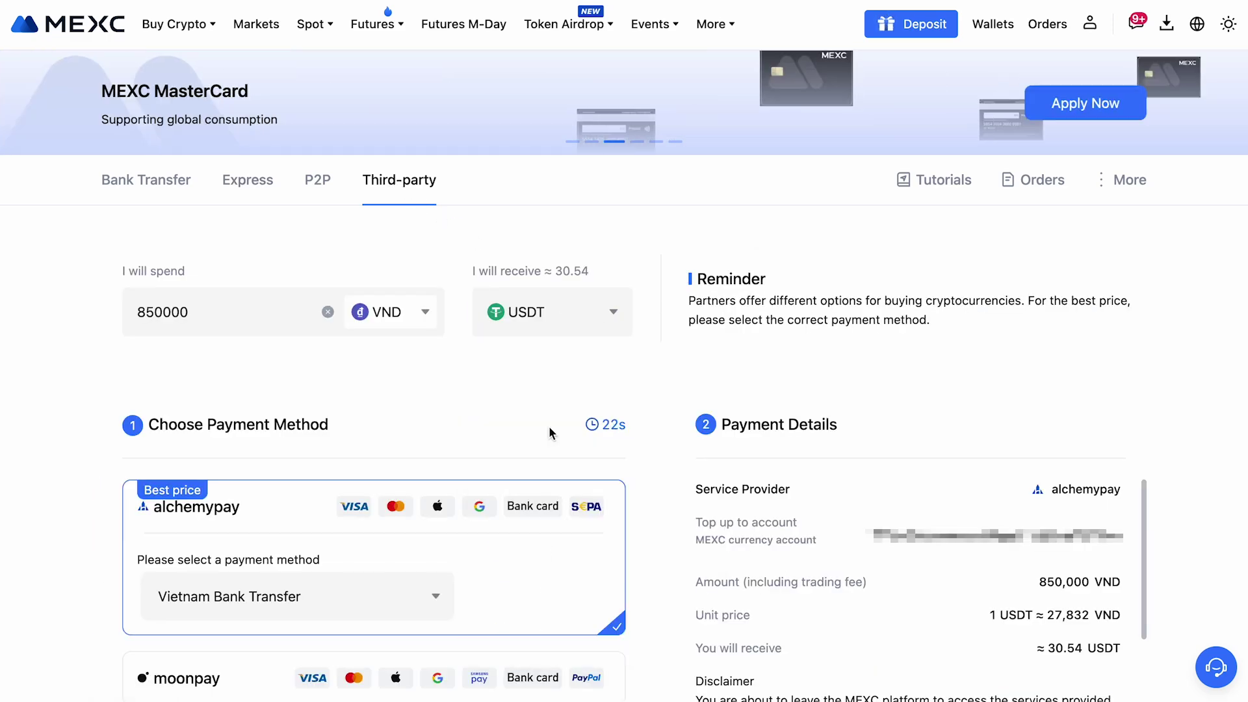
left_click(327, 314)
type("900000")
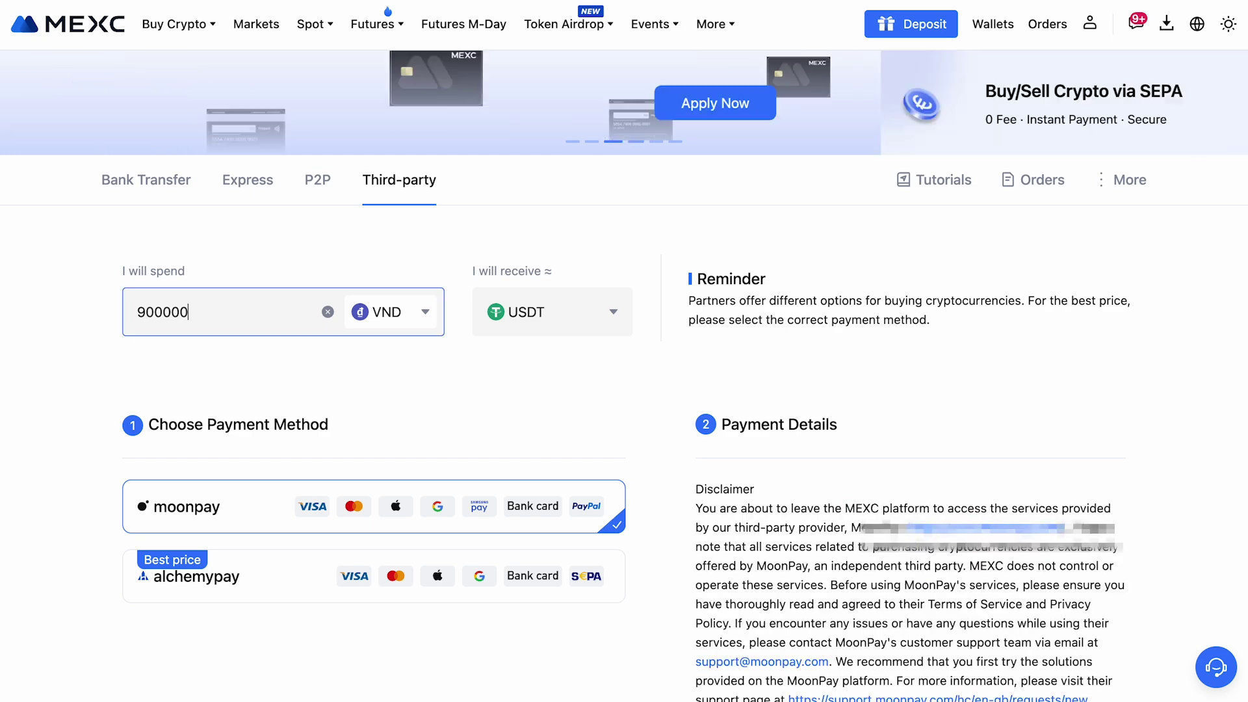
scroll(446, 411, "down", 4)
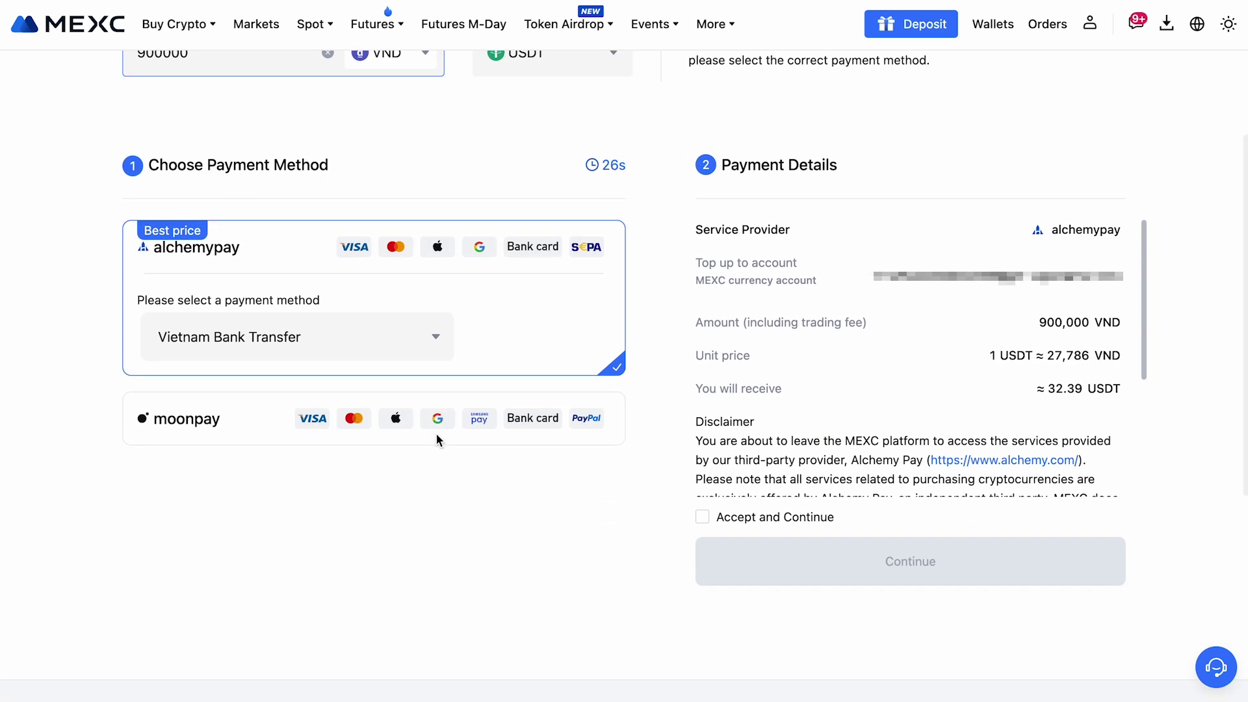
Choose MoonPay, accept its disclaimer, continue, and return to the homepage.
left_click(435, 435)
left_click(702, 517)
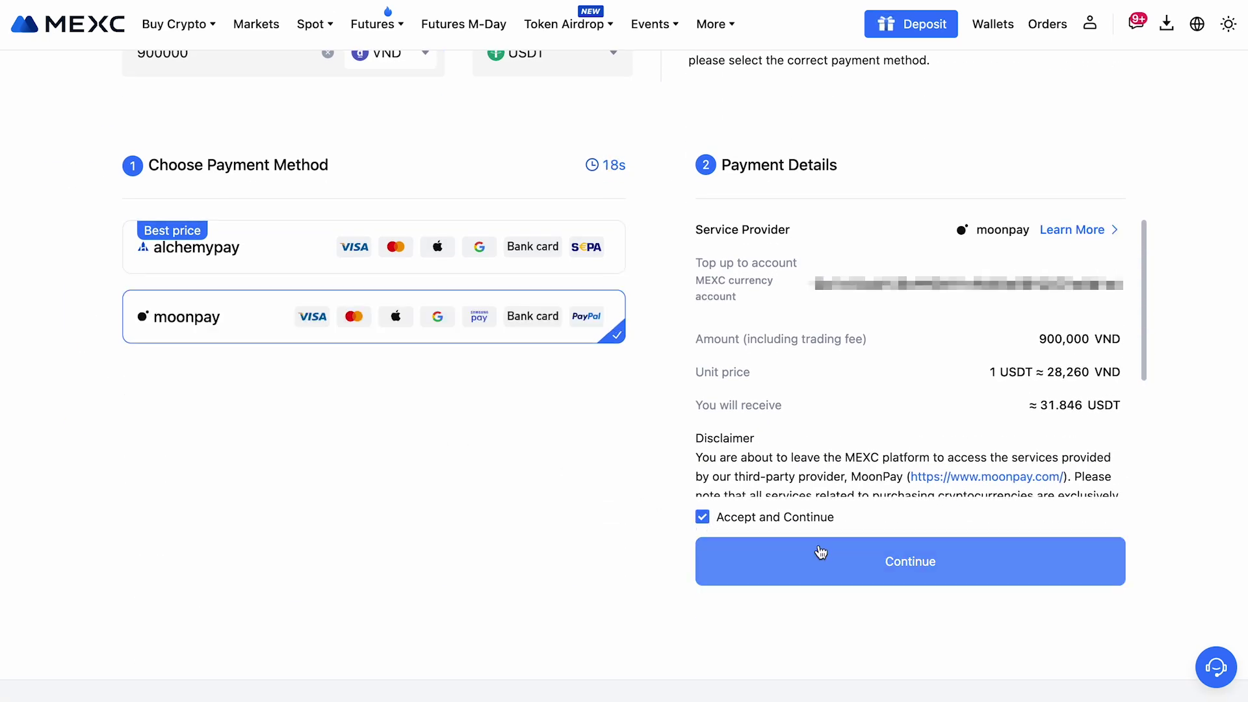
left_click(871, 563)
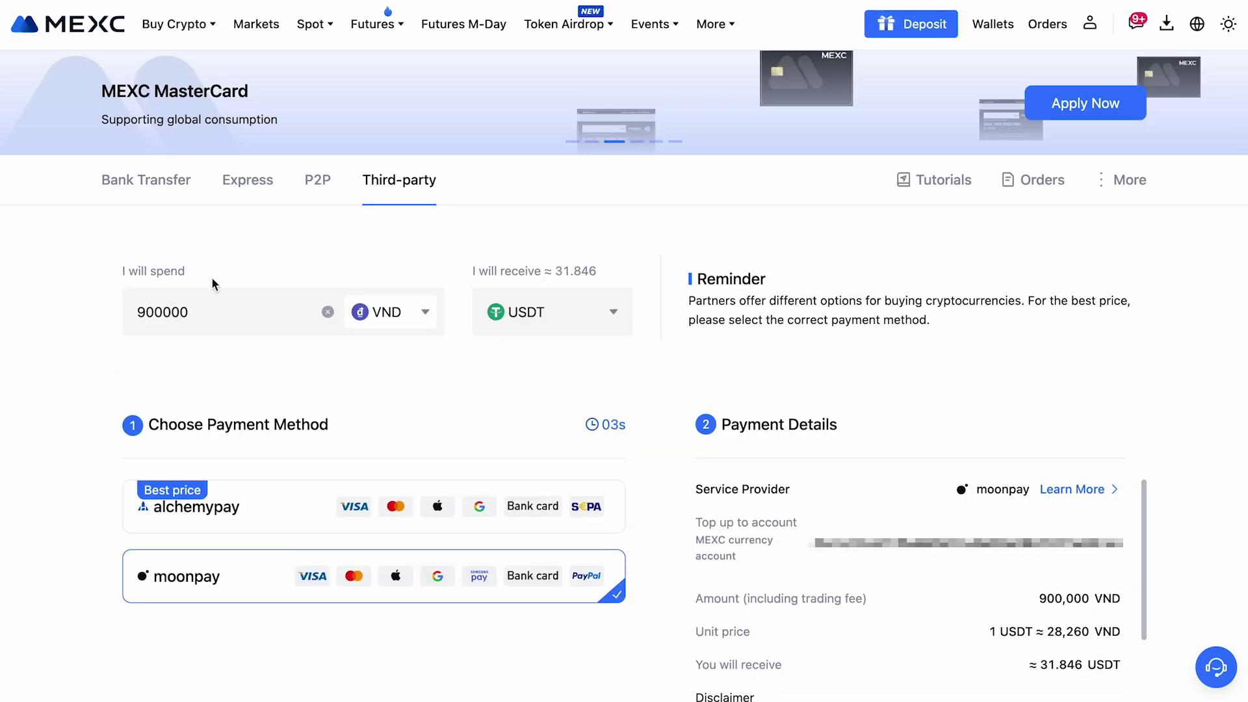
left_click(68, 30)
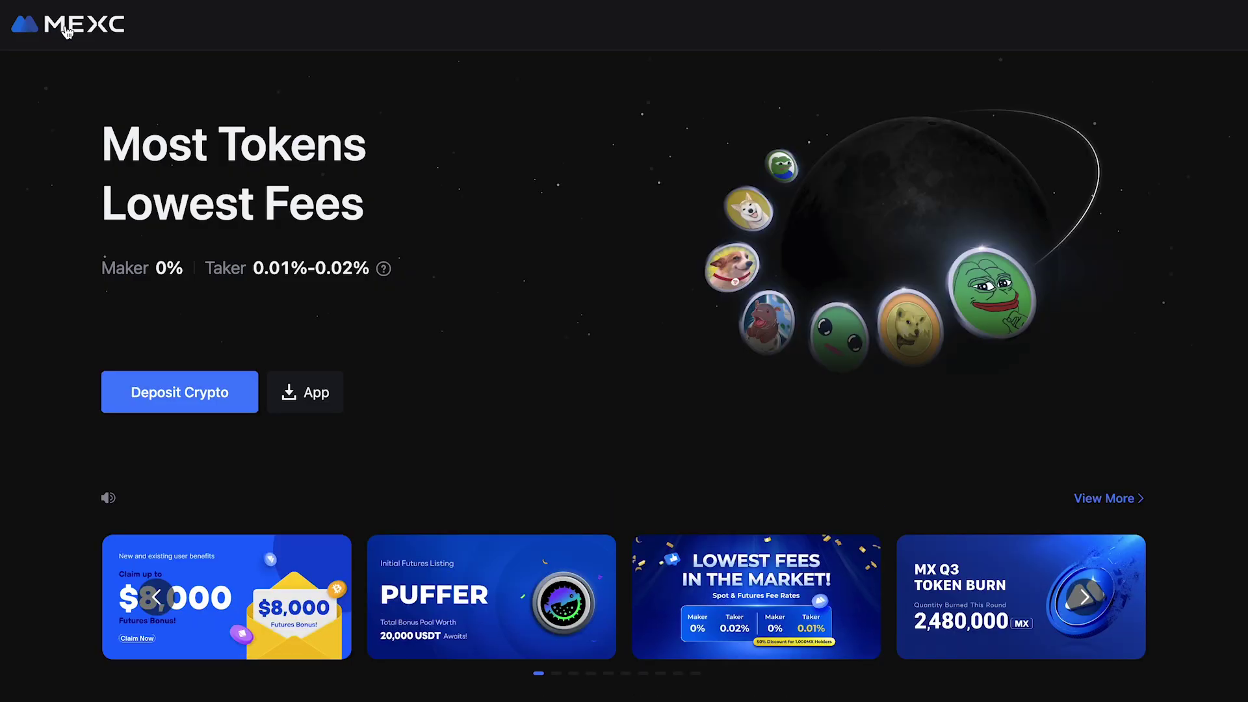
left_click(181, 404)
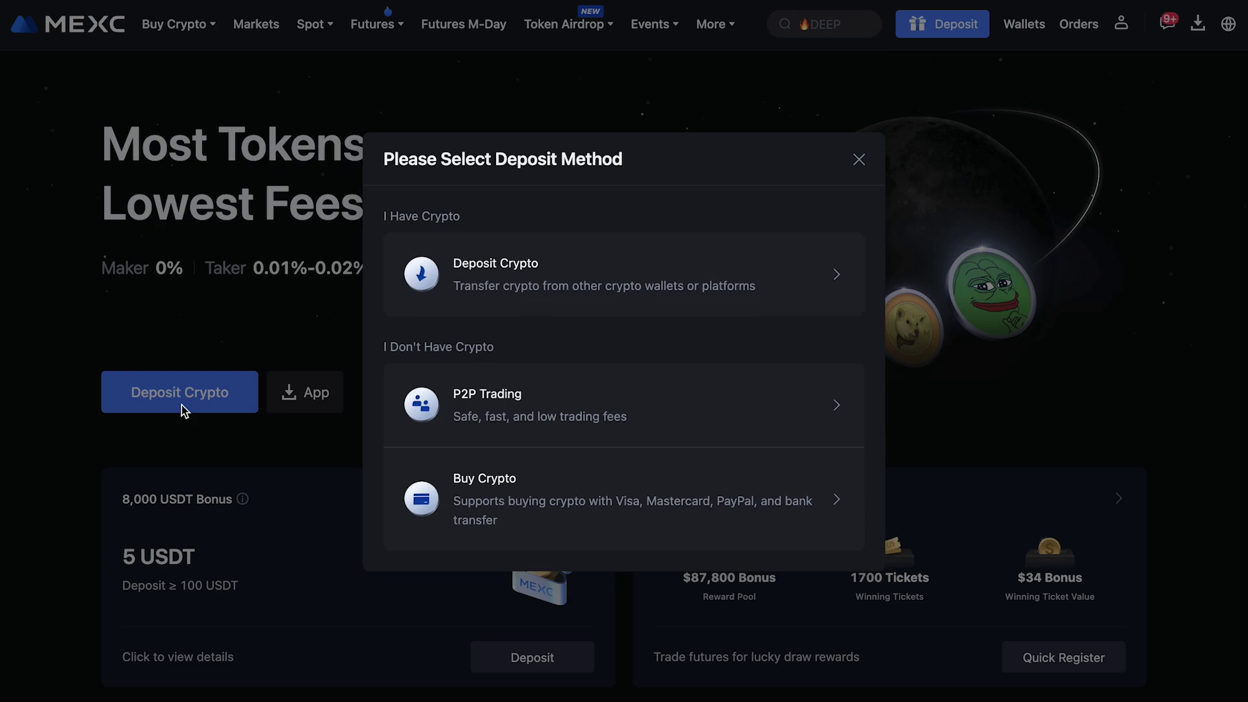
left_click(468, 403)
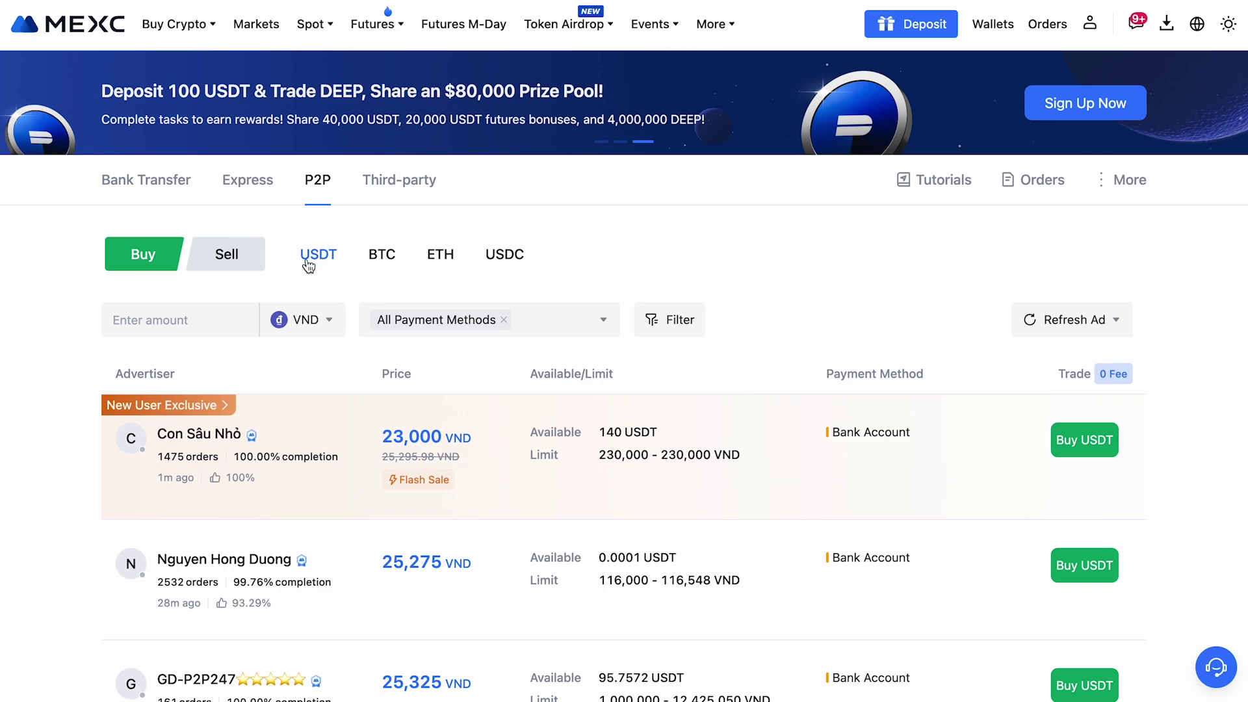
left_click(212, 323)
type("900000")
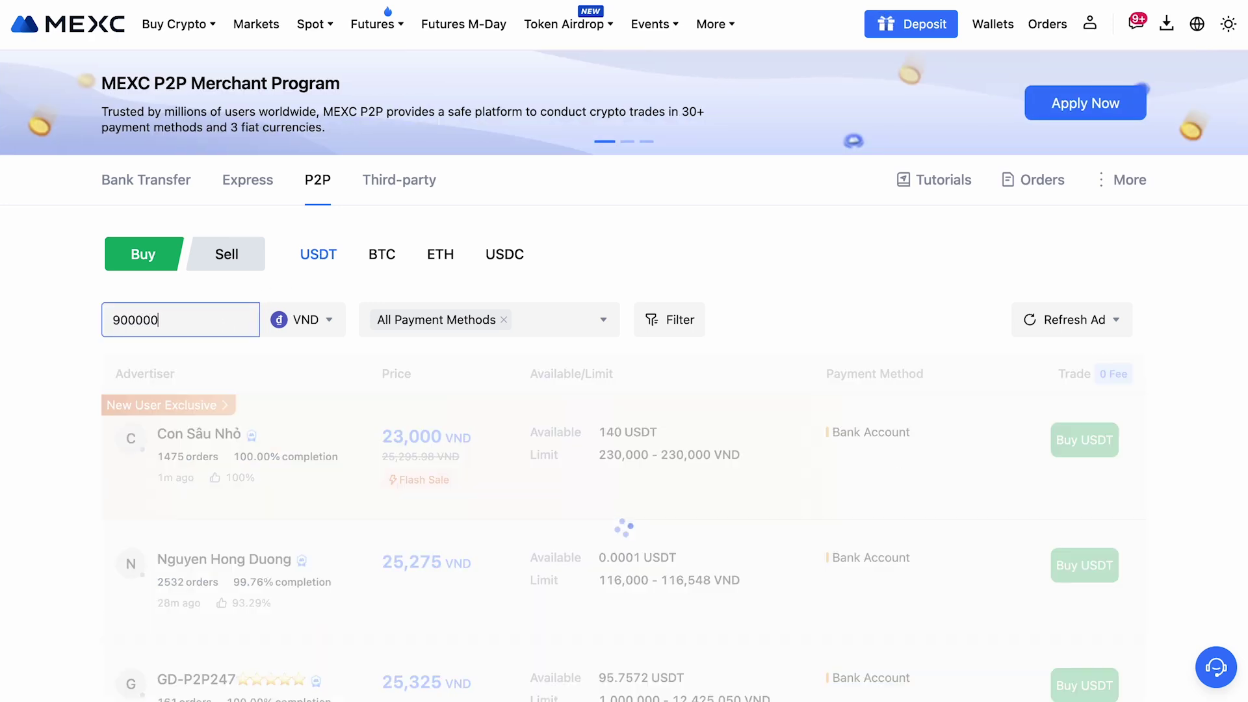
left_click(524, 320)
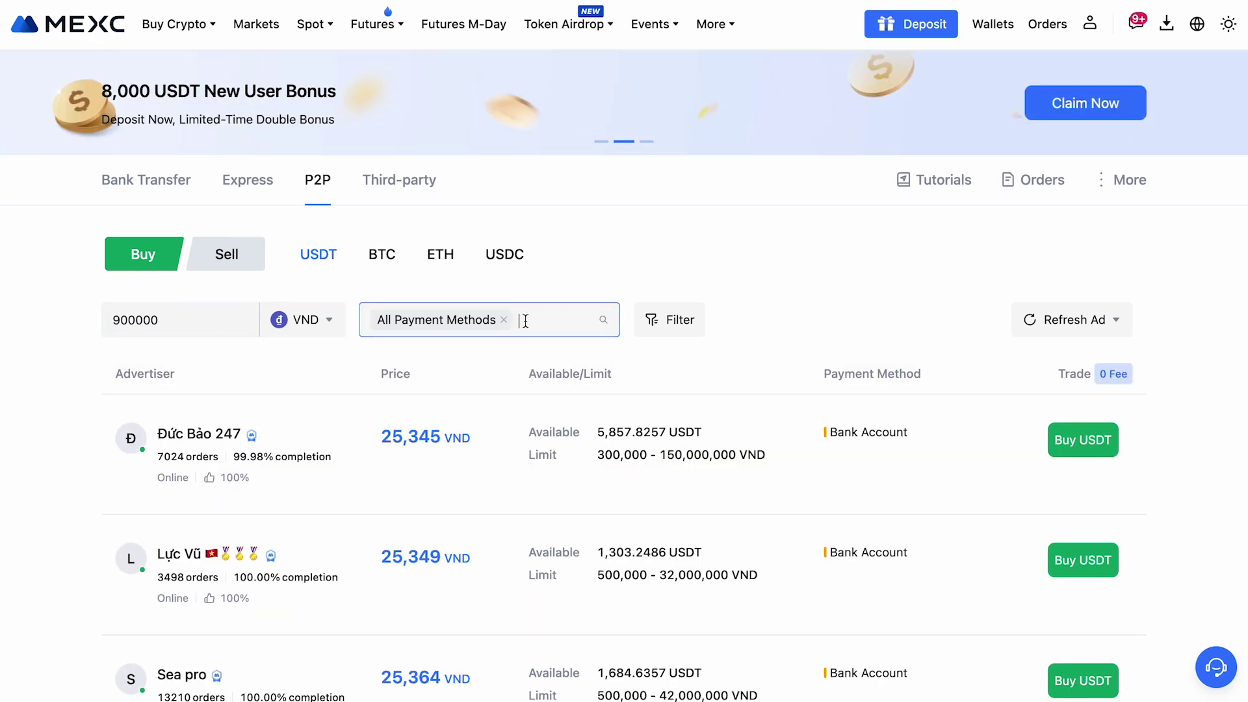
left_click(442, 396)
left_click(570, 279)
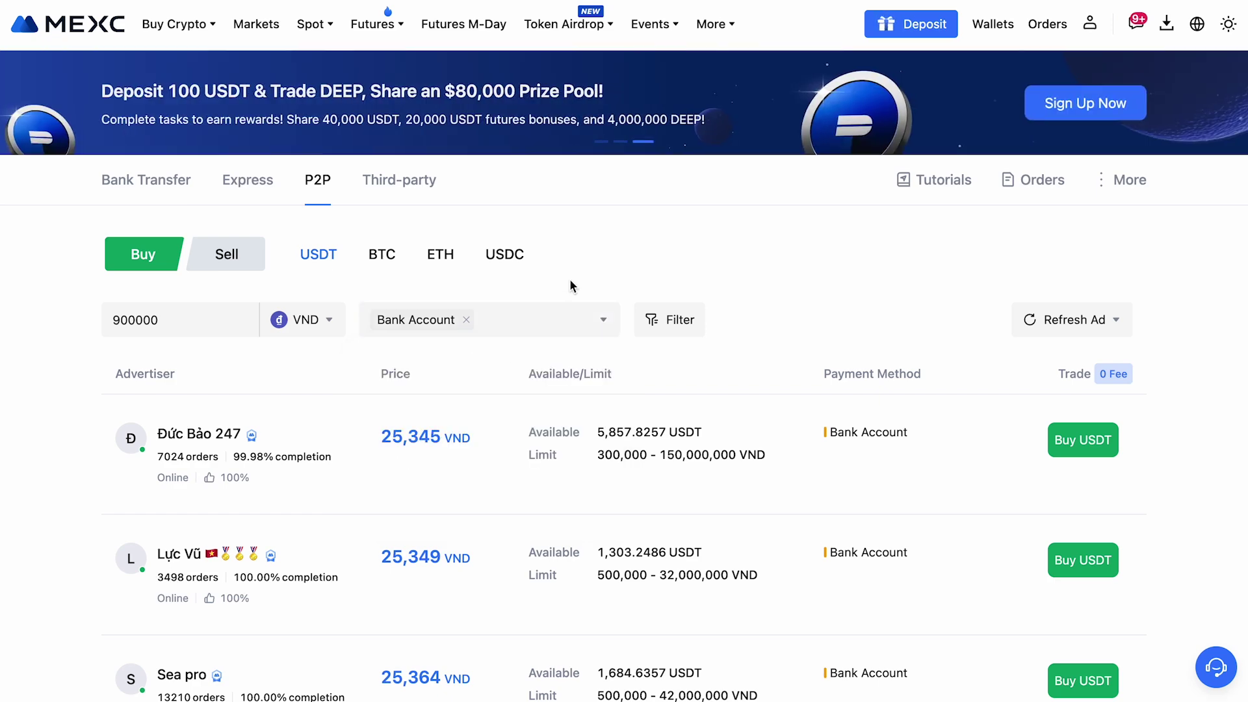
scroll(570, 279, "down", 3)
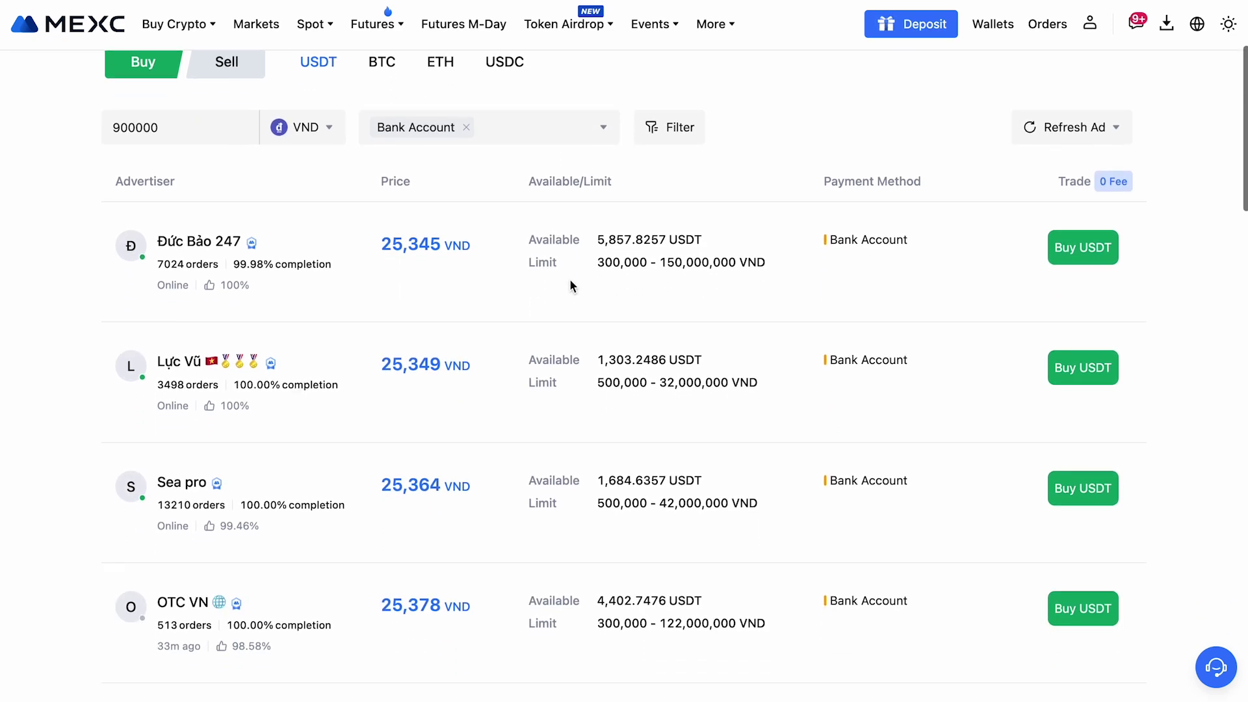
scroll(570, 285, "down", 2)
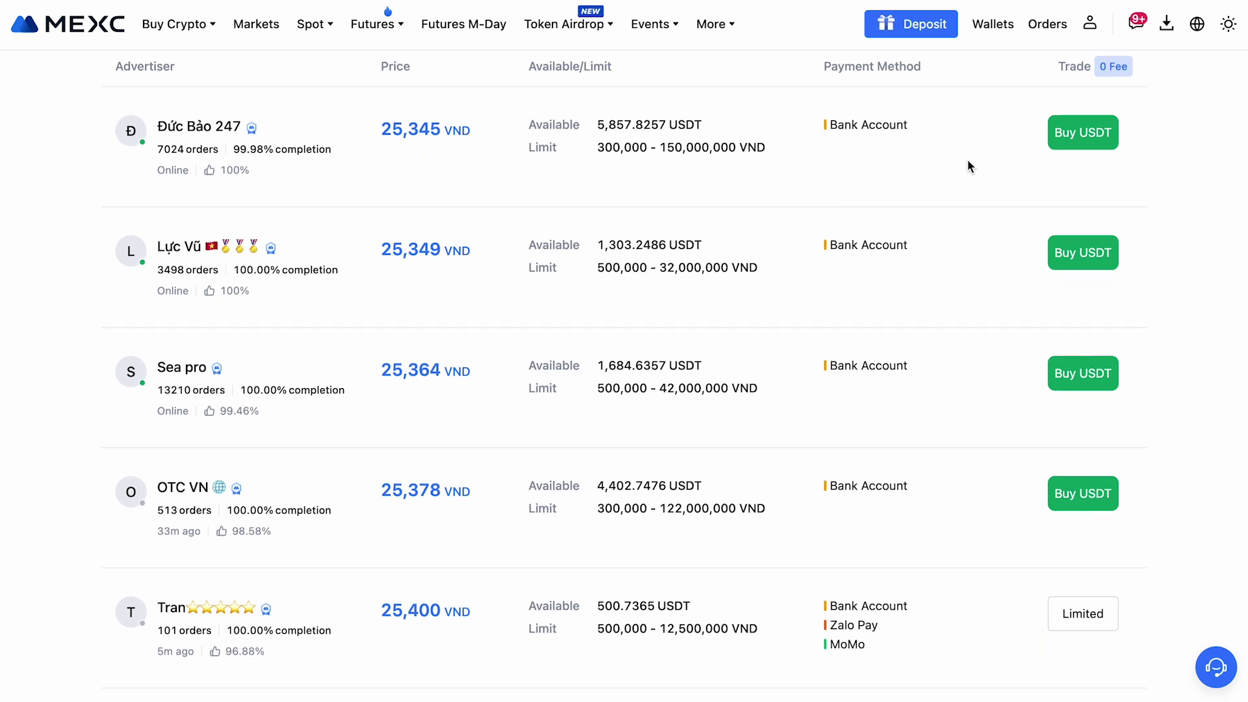
left_click(1072, 144)
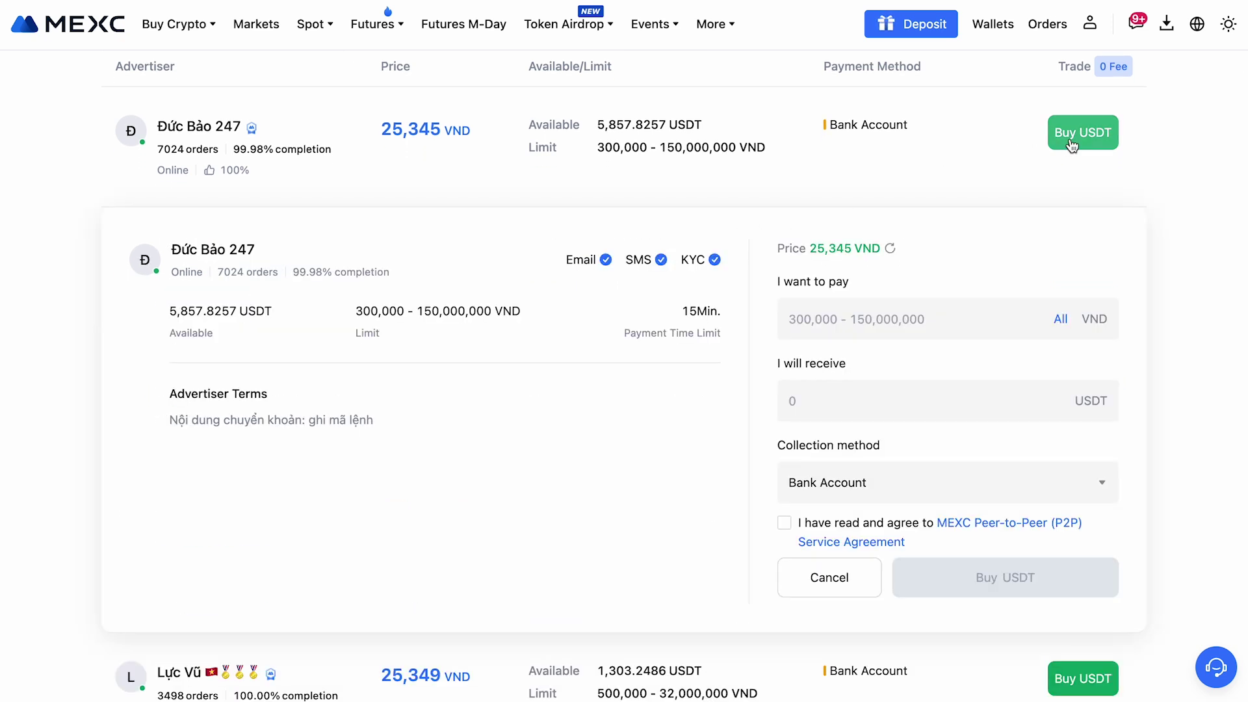
left_click(896, 317)
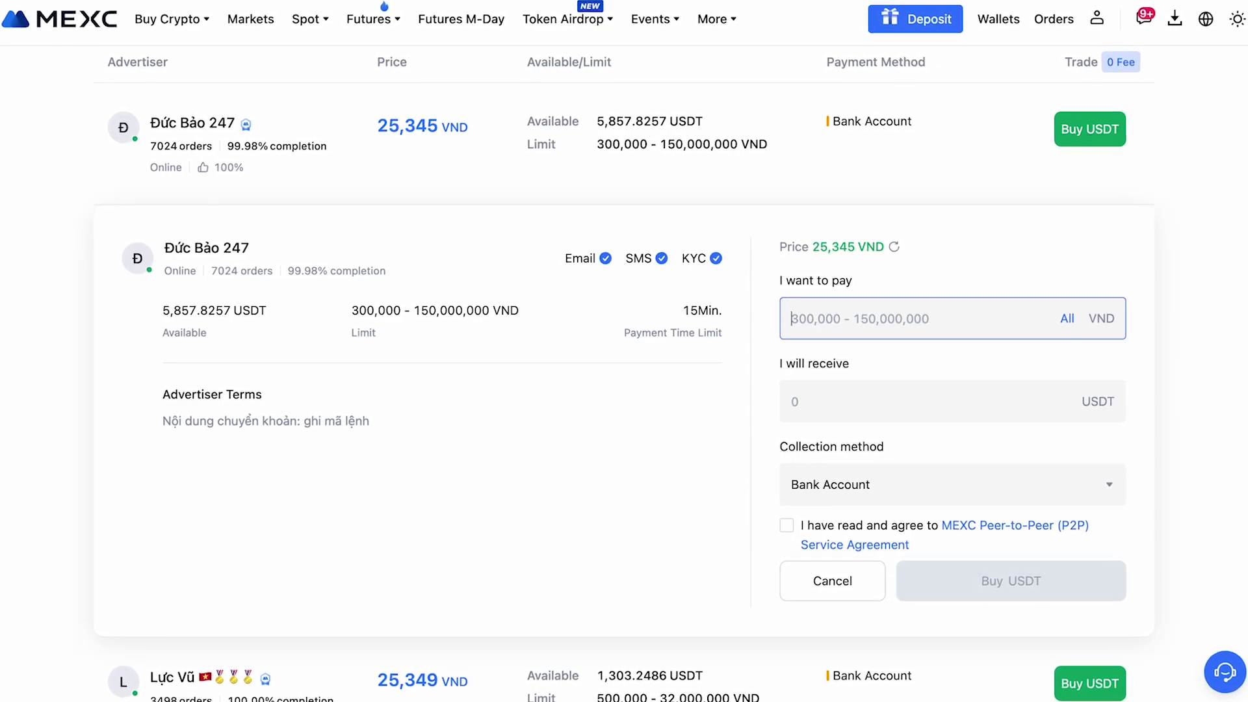
type("9000")
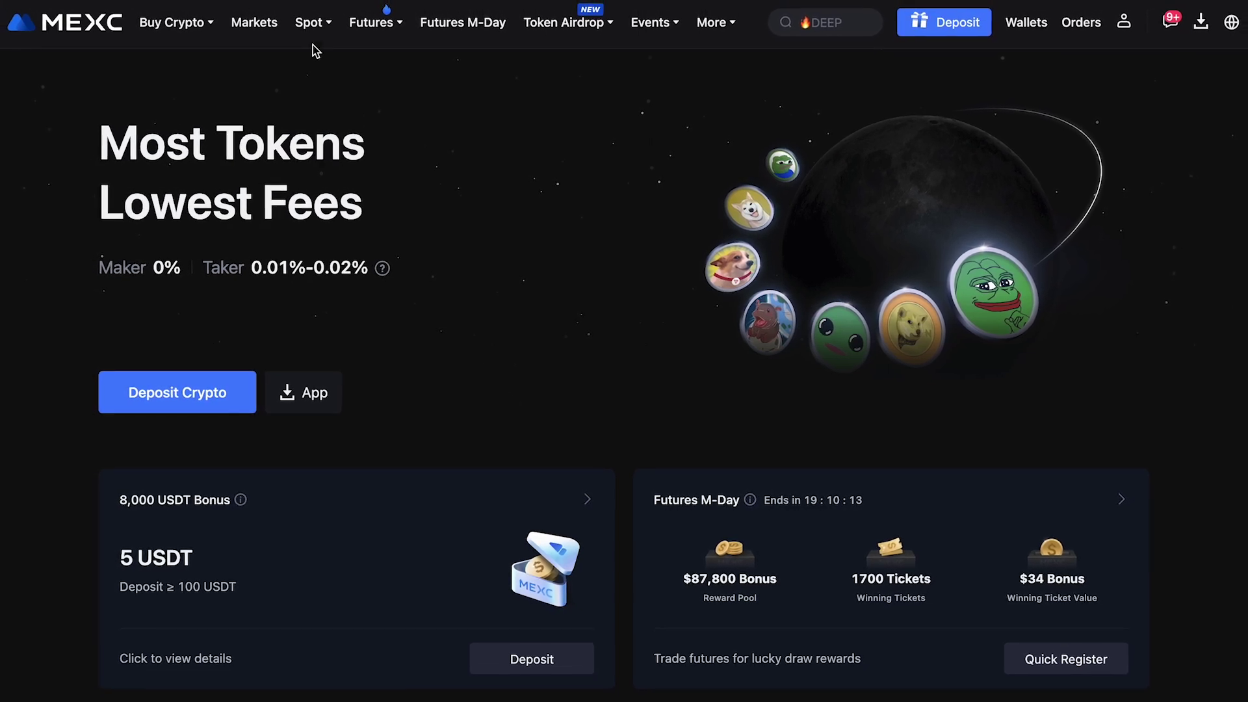
Market-buy BTC with a 5 USDT total on BTC/USDT spot, then switch to Limit.
mouse_move(314, 41)
left_click(361, 87)
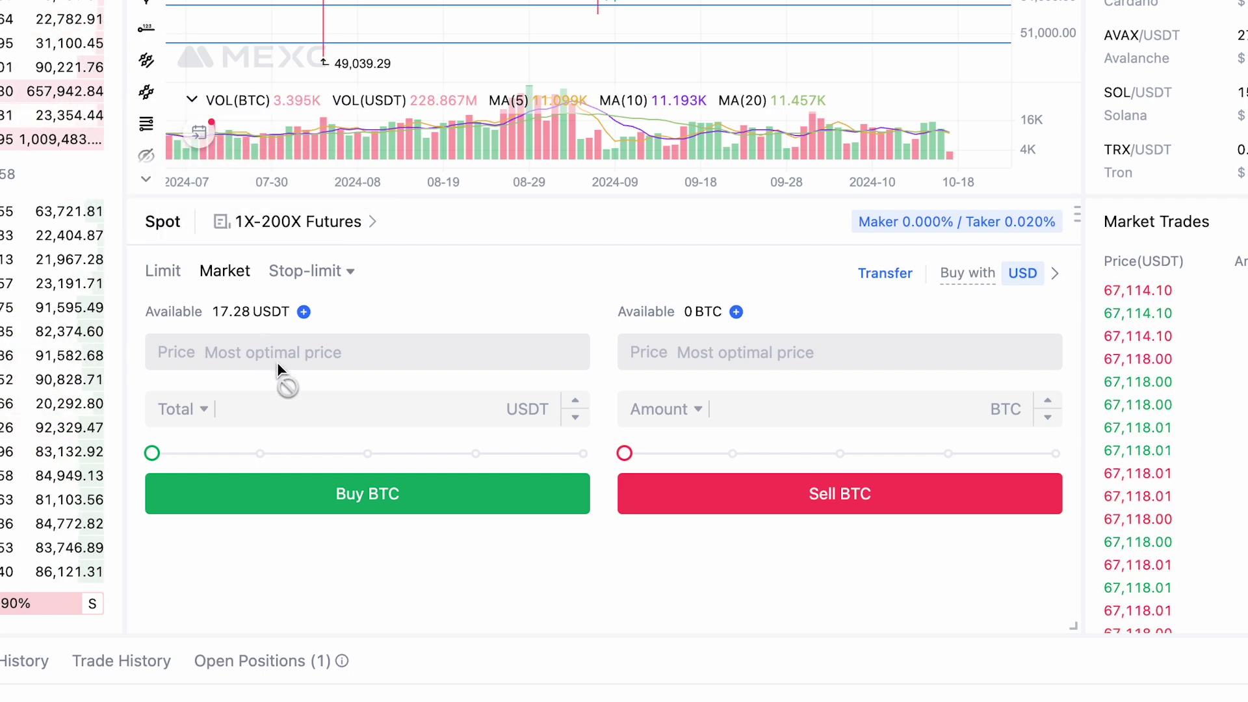
left_click(294, 409)
type("5")
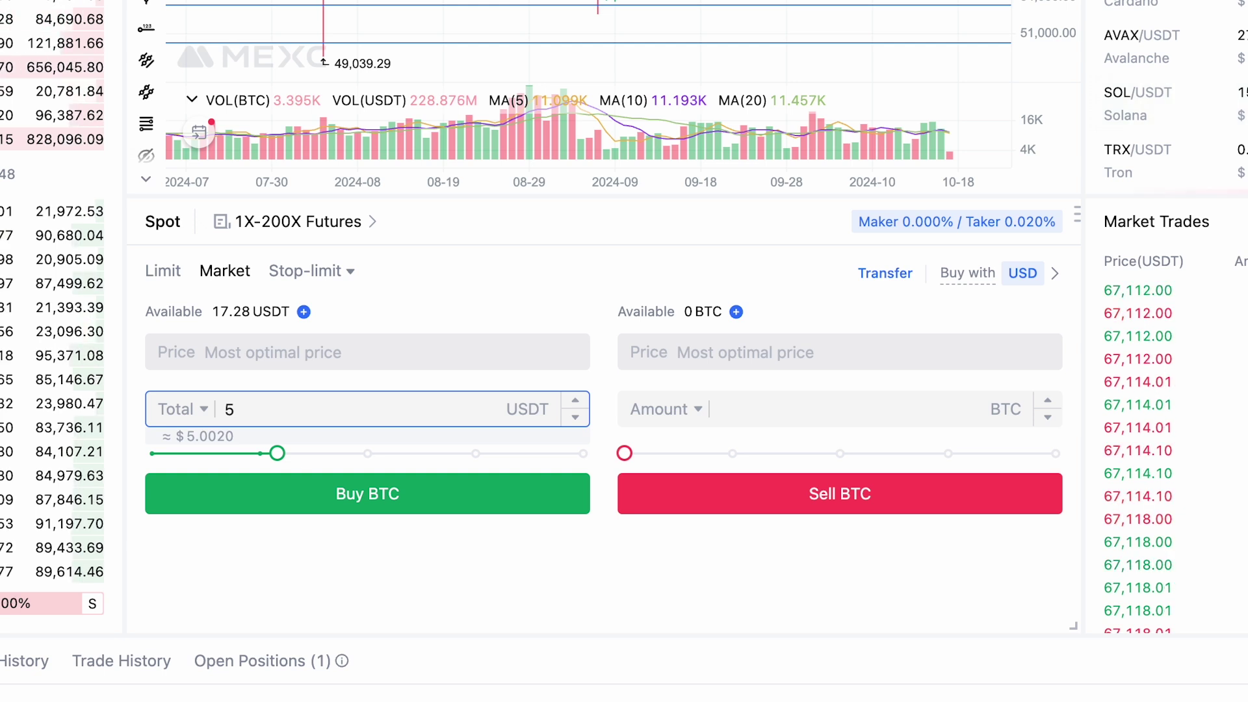
left_click(351, 497)
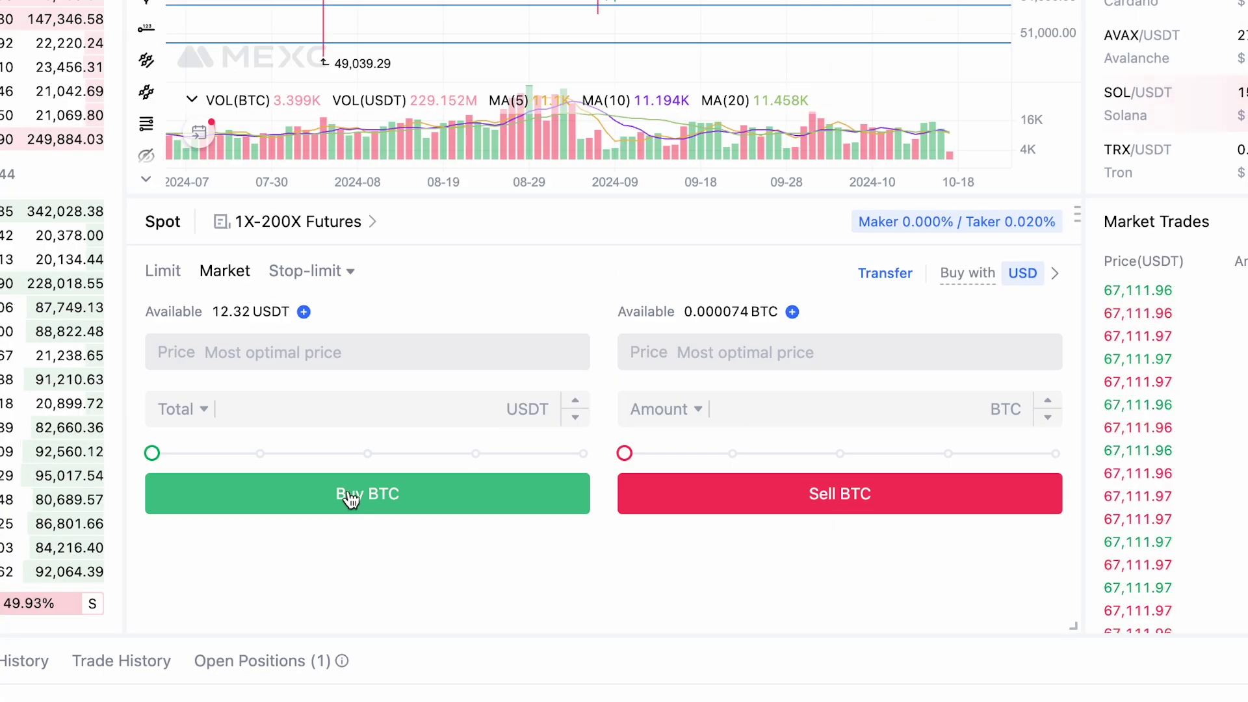
left_click(178, 273)
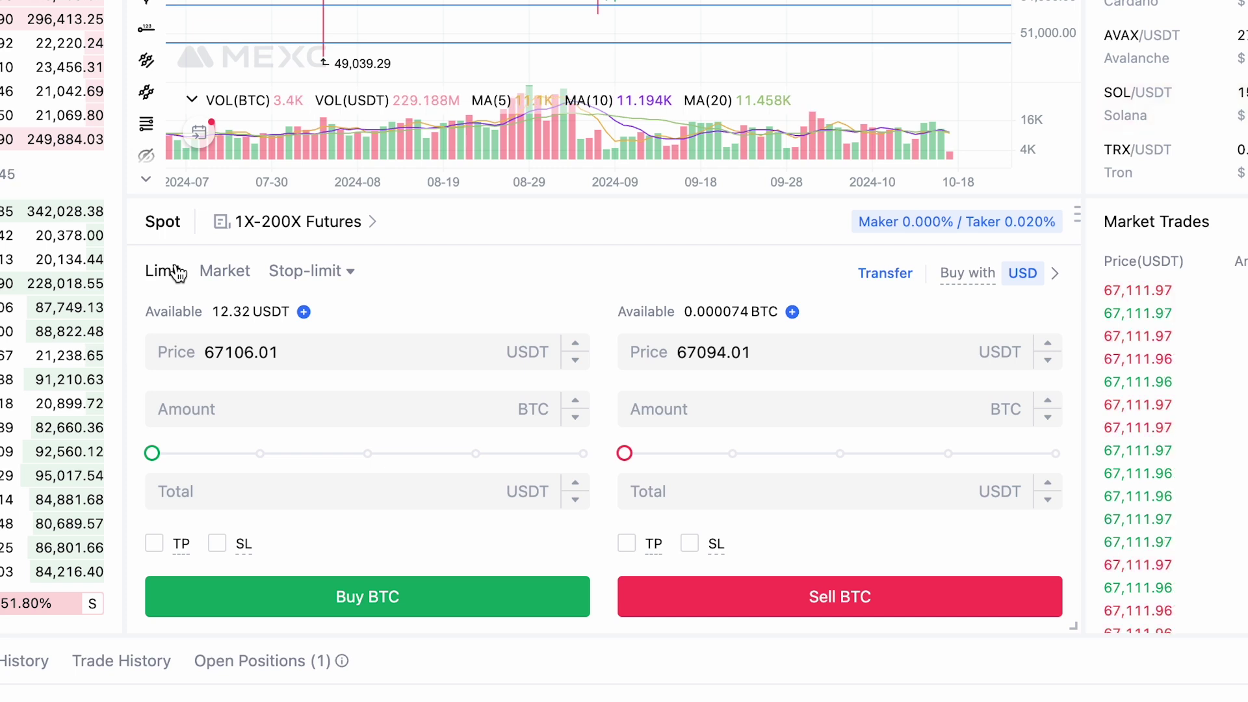
Place and confirm a limit buy of 5 USDT of BTC at price 60000.
left_click(296, 351)
left_click_drag(295, 351, 192, 351)
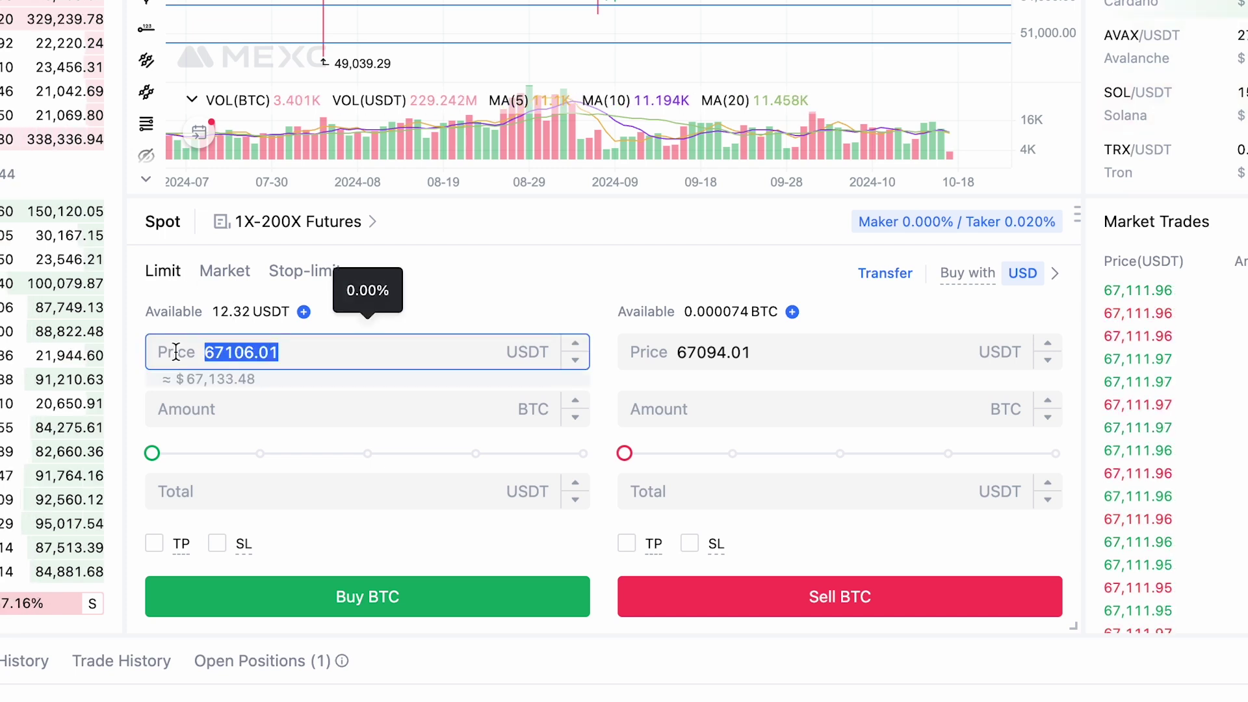
type("60000")
left_click(243, 489)
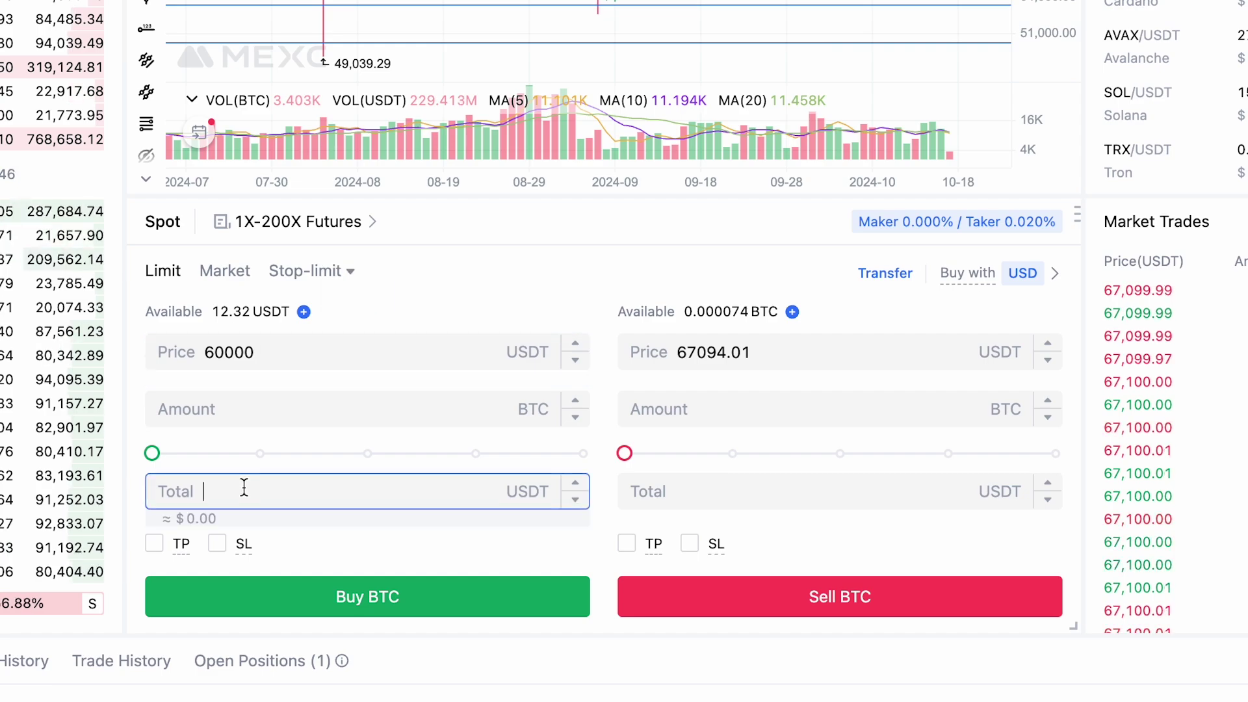
type("5")
left_click(349, 600)
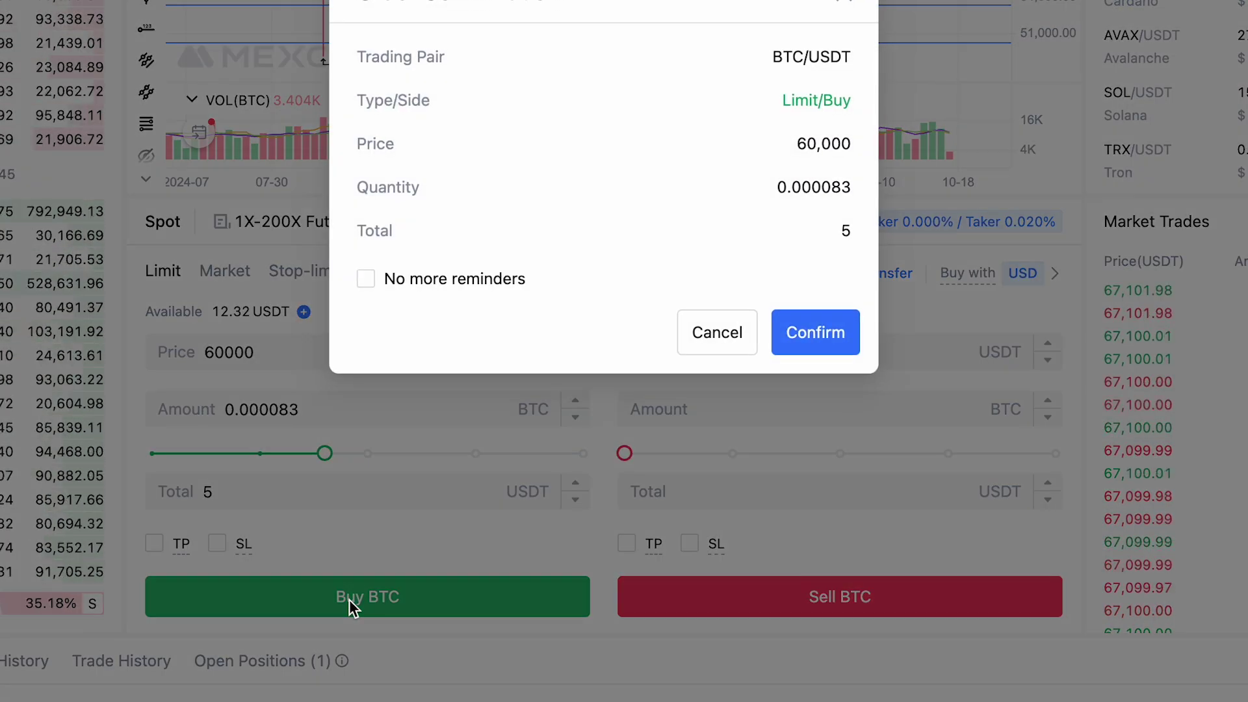
left_click(806, 341)
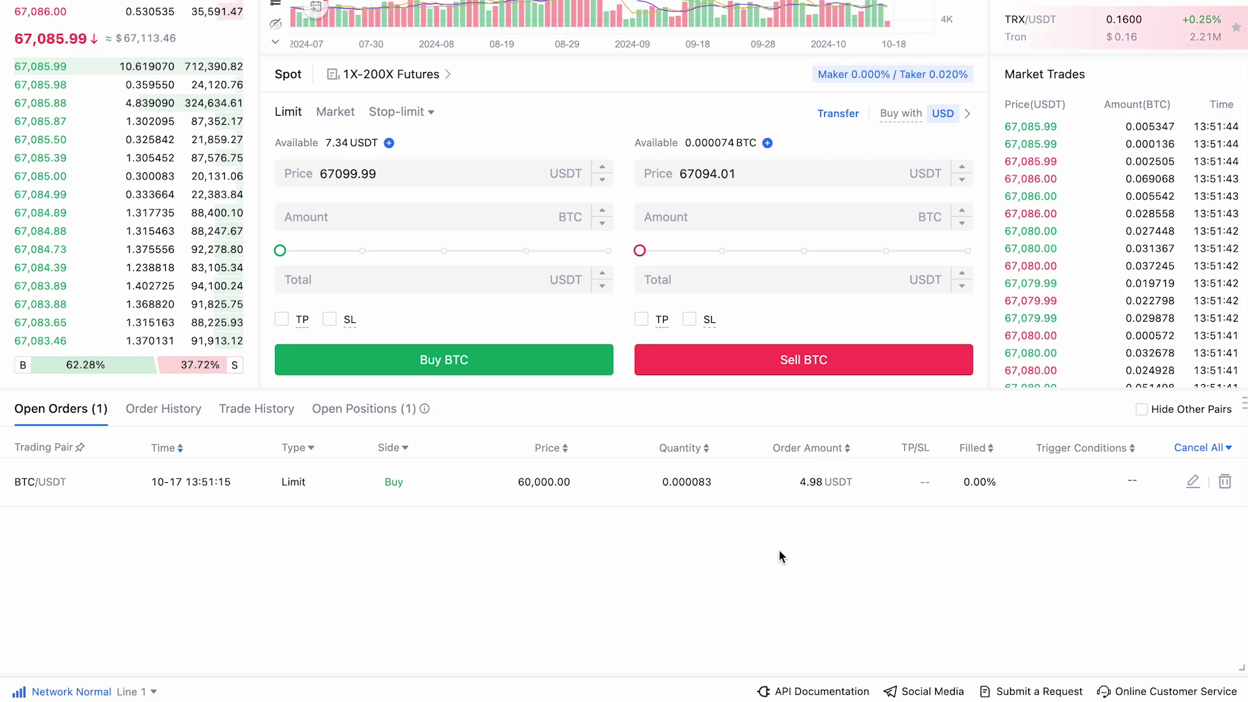
scroll(779, 552, "up", 2)
scroll(780, 557, "up", 6)
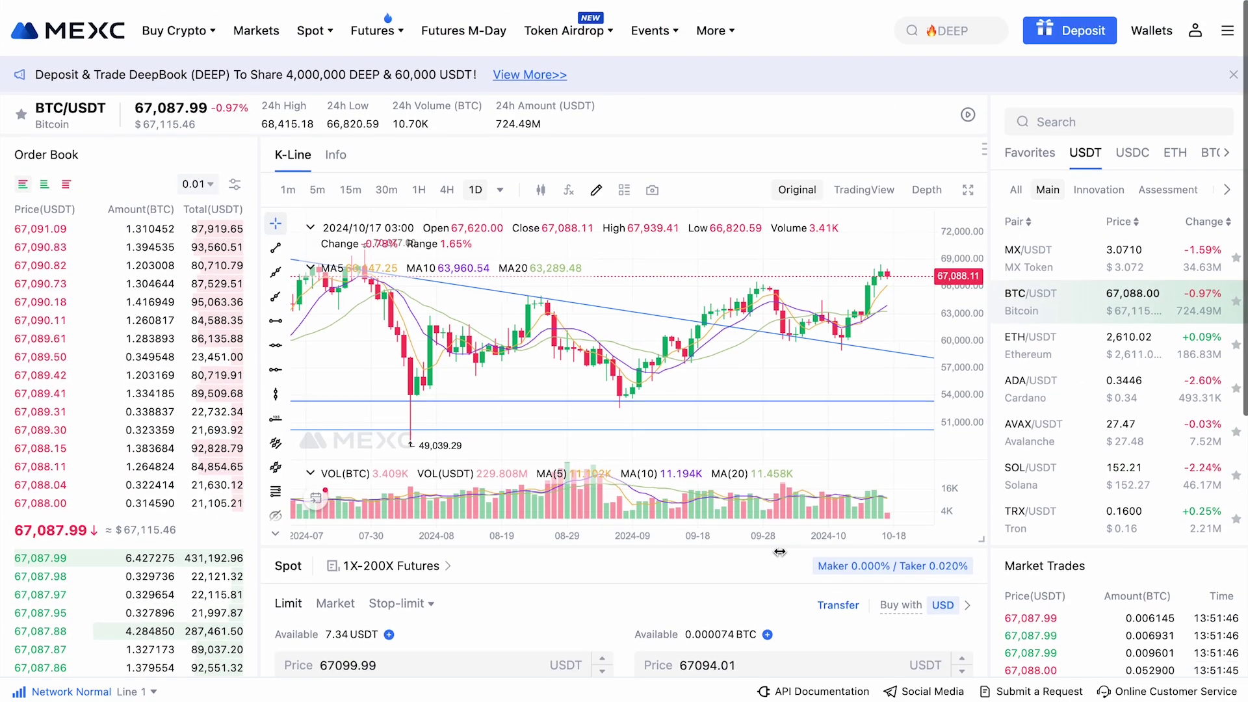
Start a USDT withdrawal and paste the destination address.
mouse_move(1144, 37)
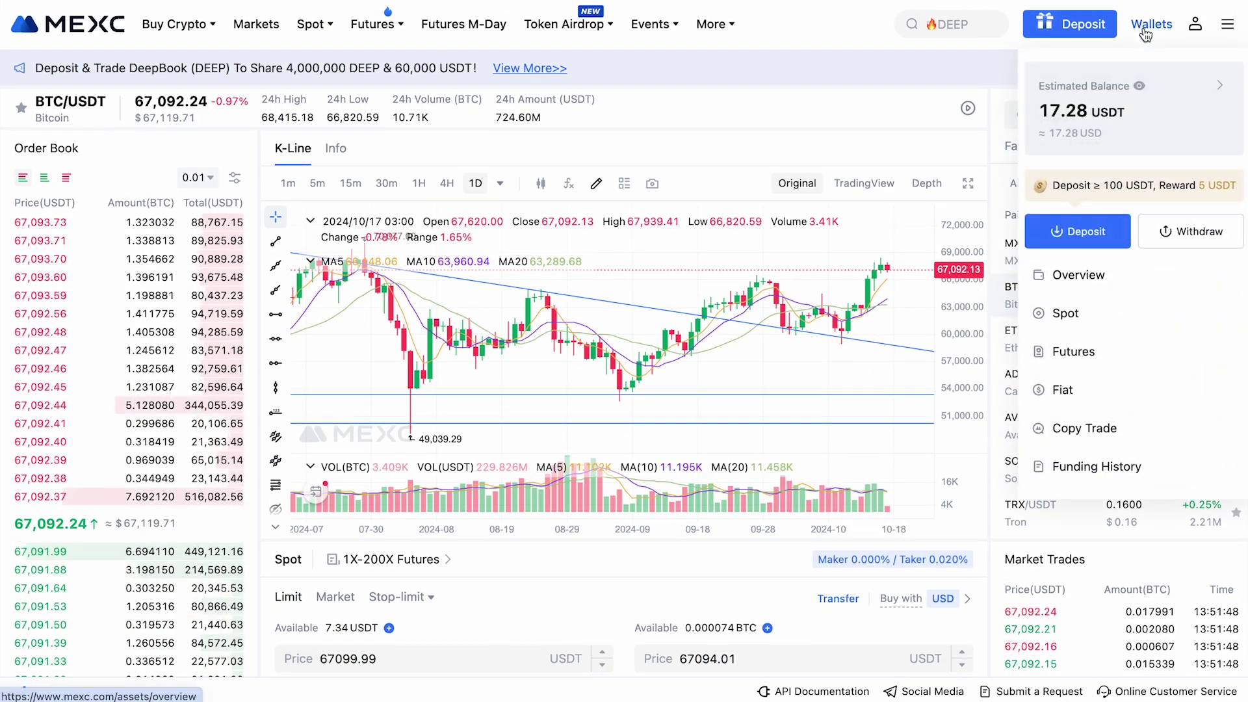
left_click(1179, 240)
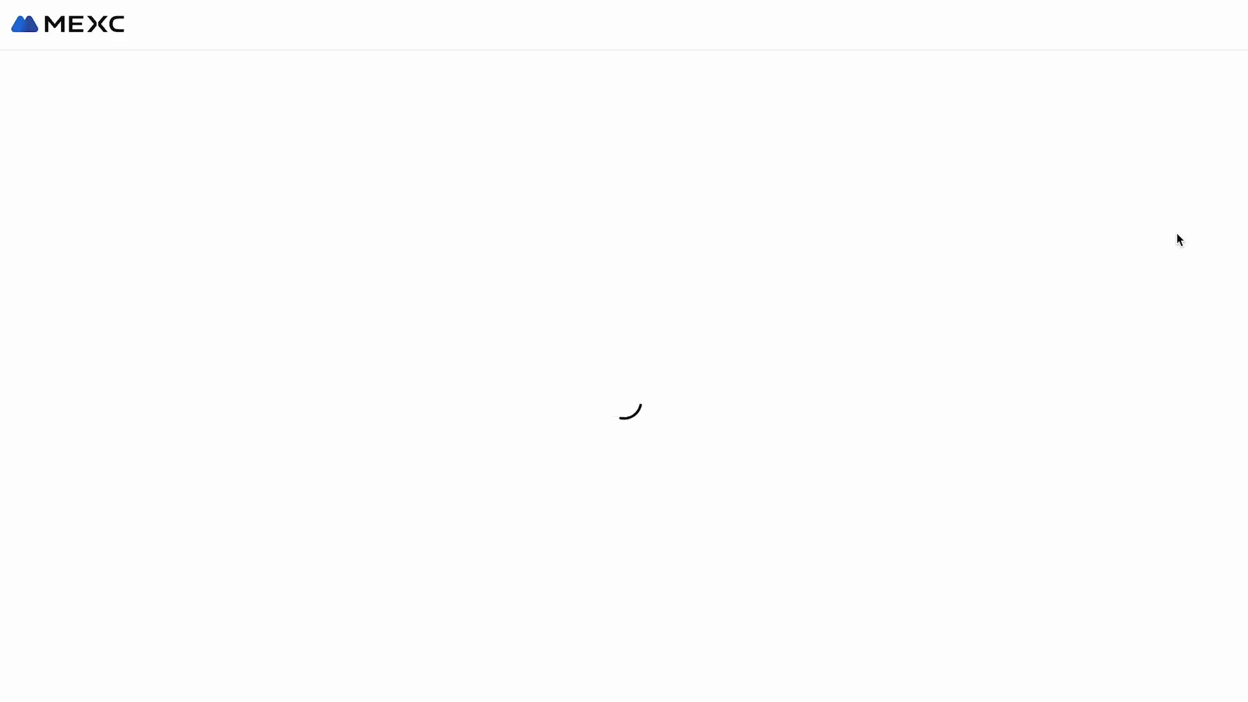
left_click(592, 434)
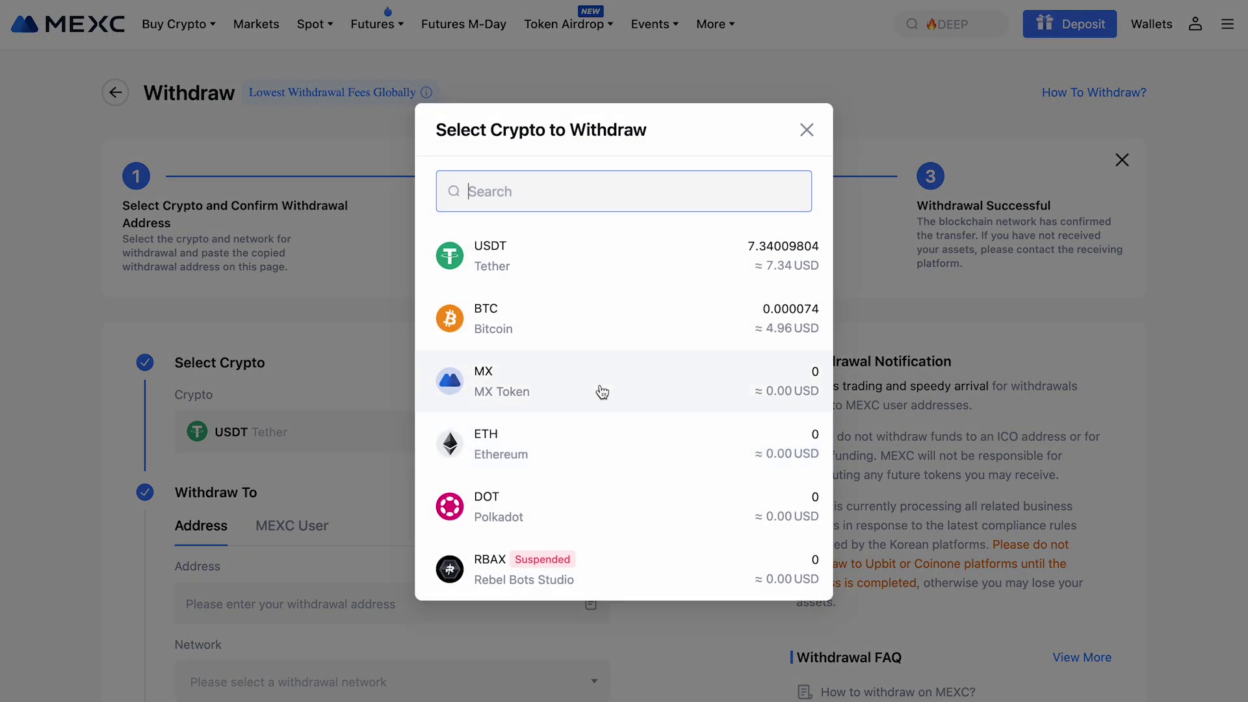
left_click(624, 266)
scroll(624, 263, "down", 3)
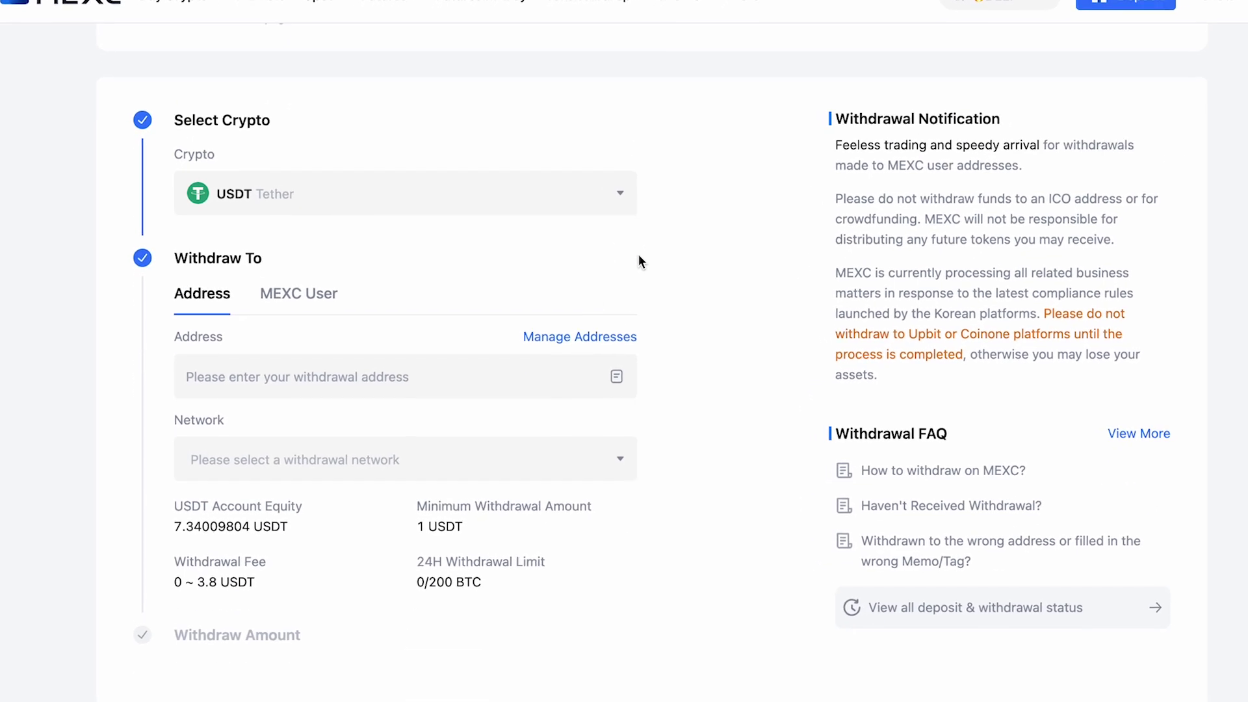
left_click(461, 428)
key("ctrl+v")
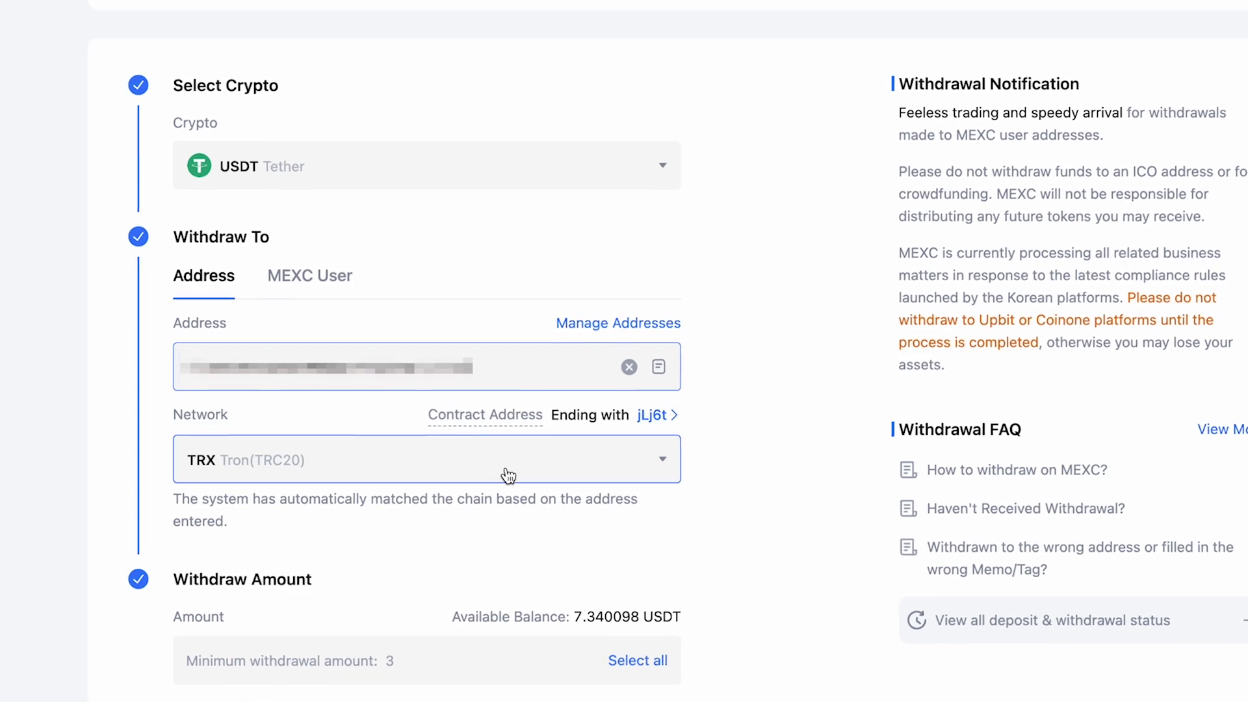
Choose the Tron(TRC20) network and withdraw the full 7.340098 USDT balance.
left_click(506, 460)
left_click(589, 305)
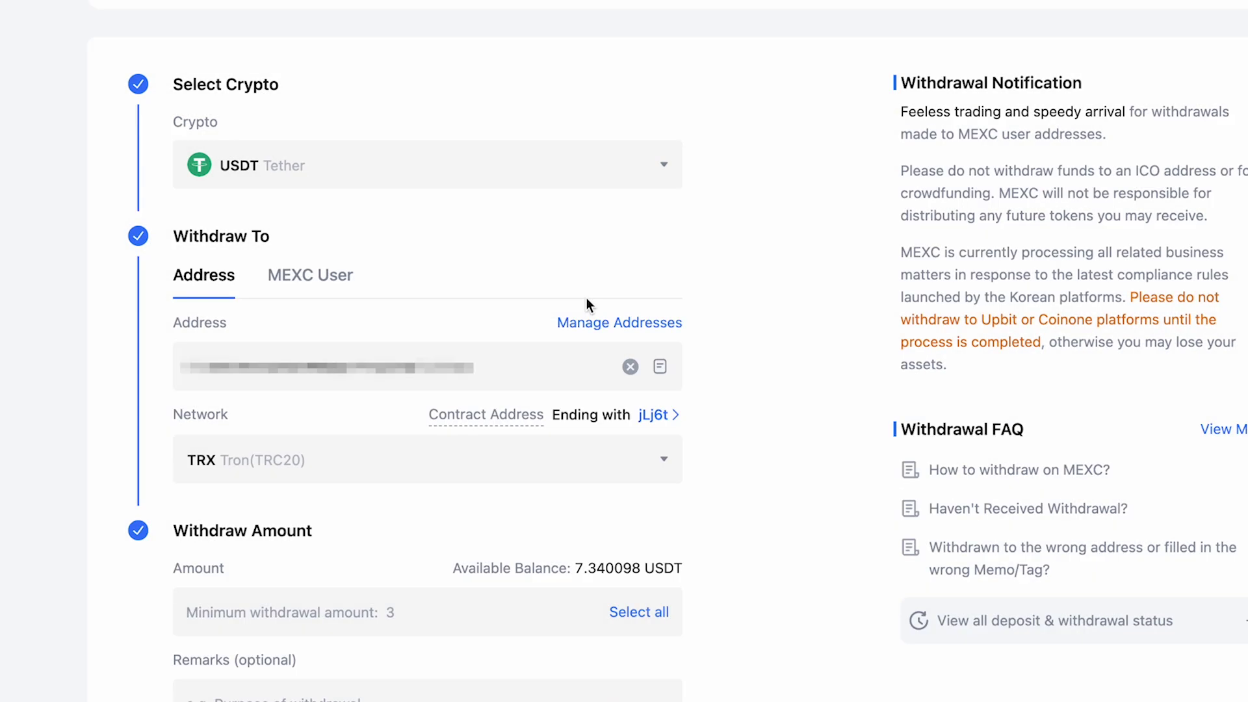
scroll(587, 304, "down", 3)
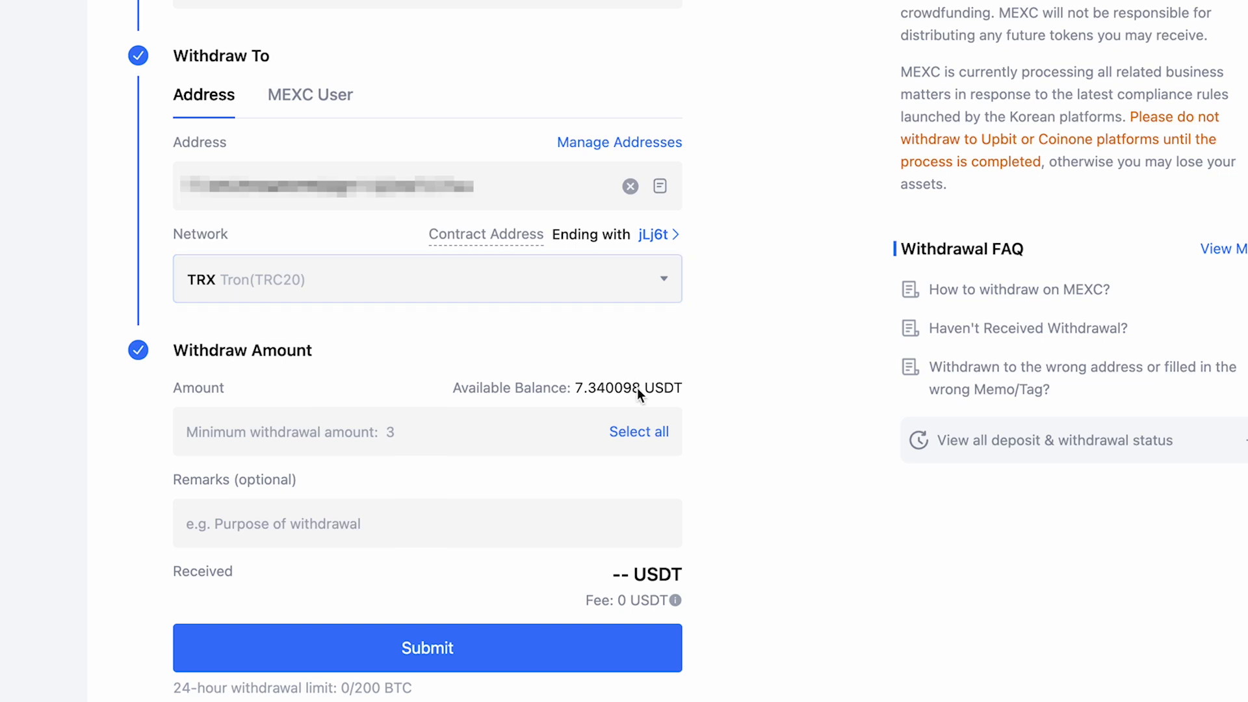
left_click(653, 439)
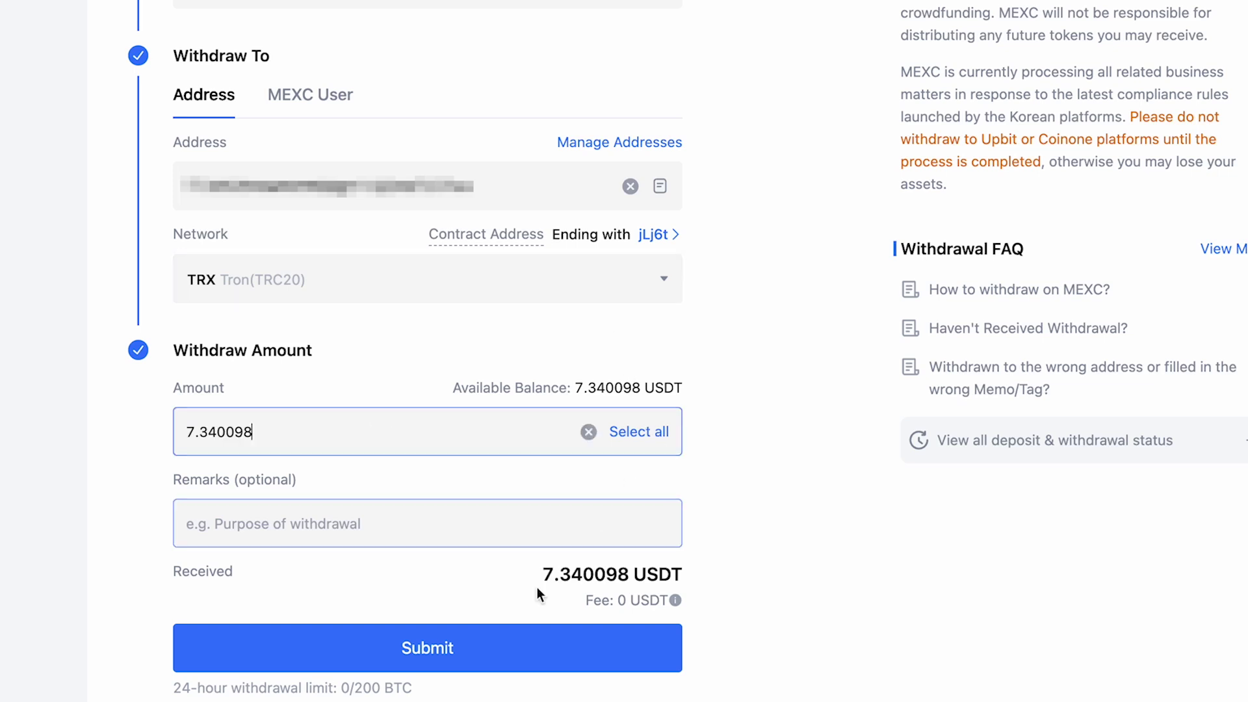